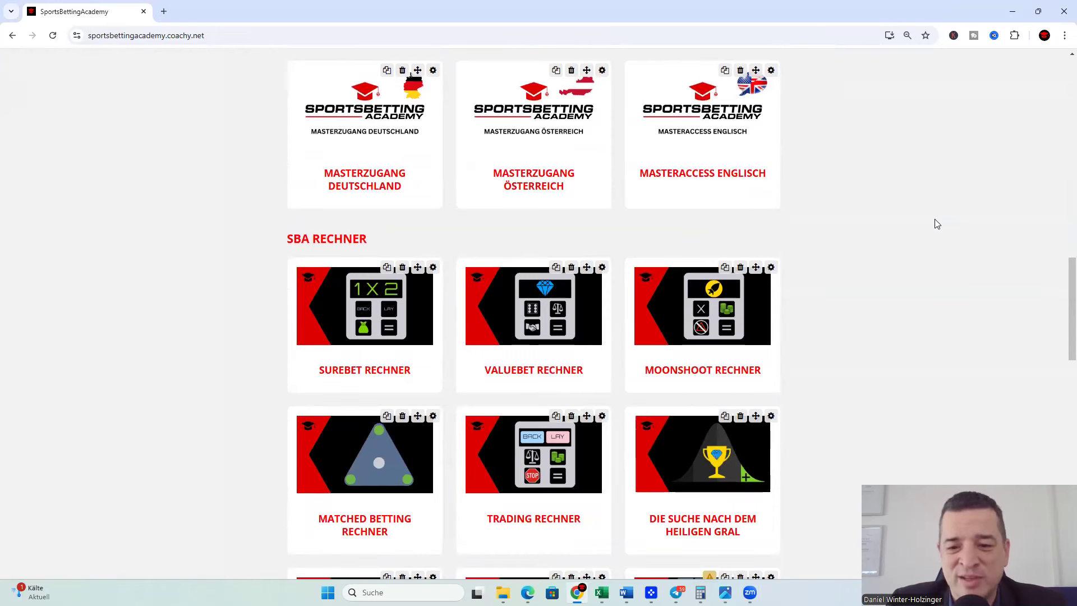
# Open the Wettjournal lesson from the Wettjournal (Beta) course in the SBA Rechner section
pyautogui.scroll(-3, 936, 223)
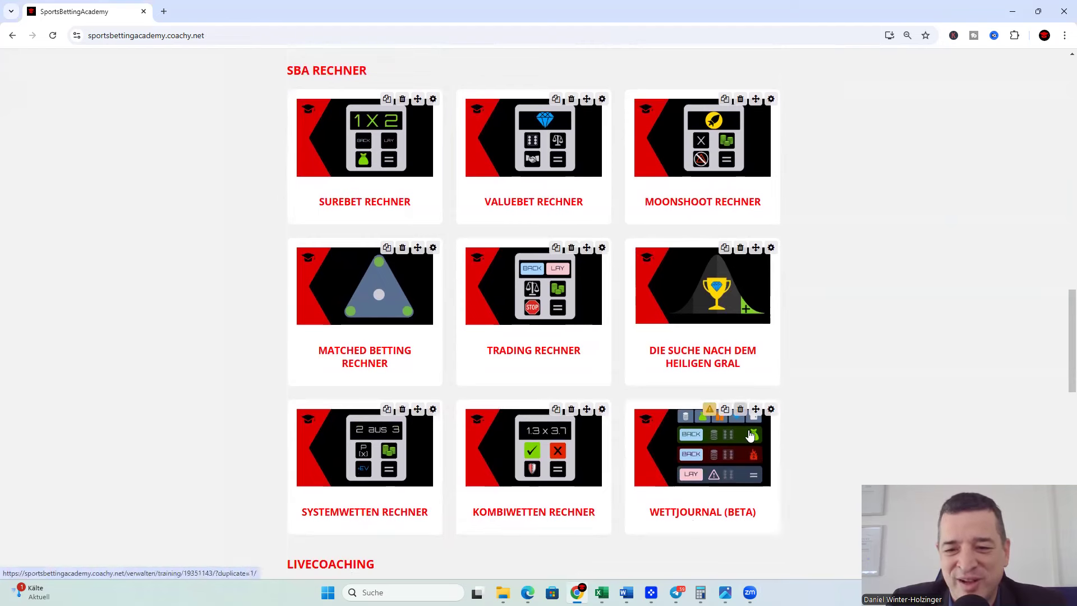
pyautogui.moveTo(715, 413)
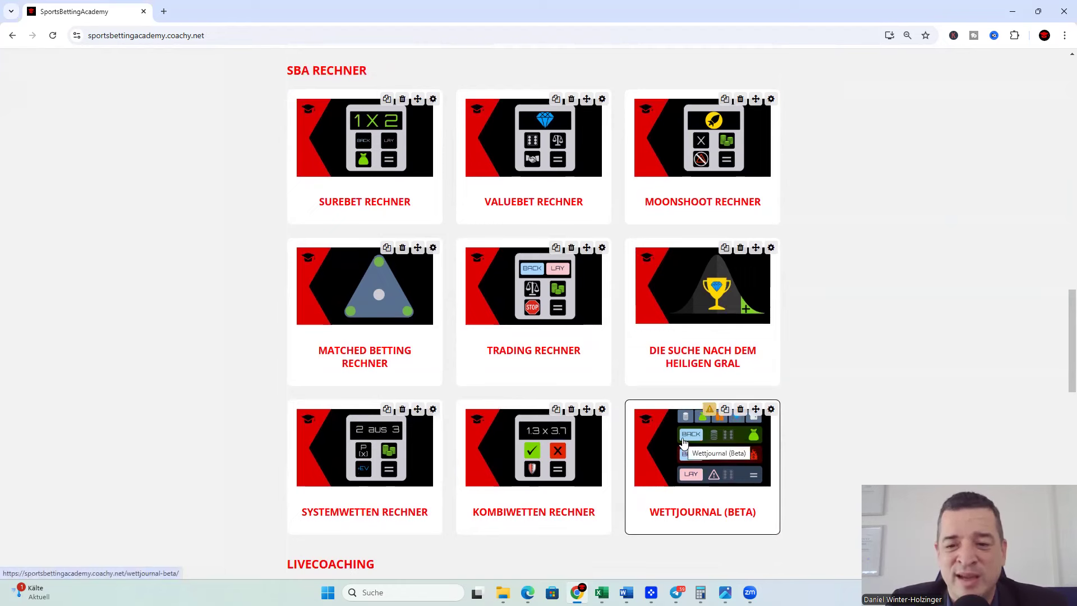
pyautogui.click(732, 453)
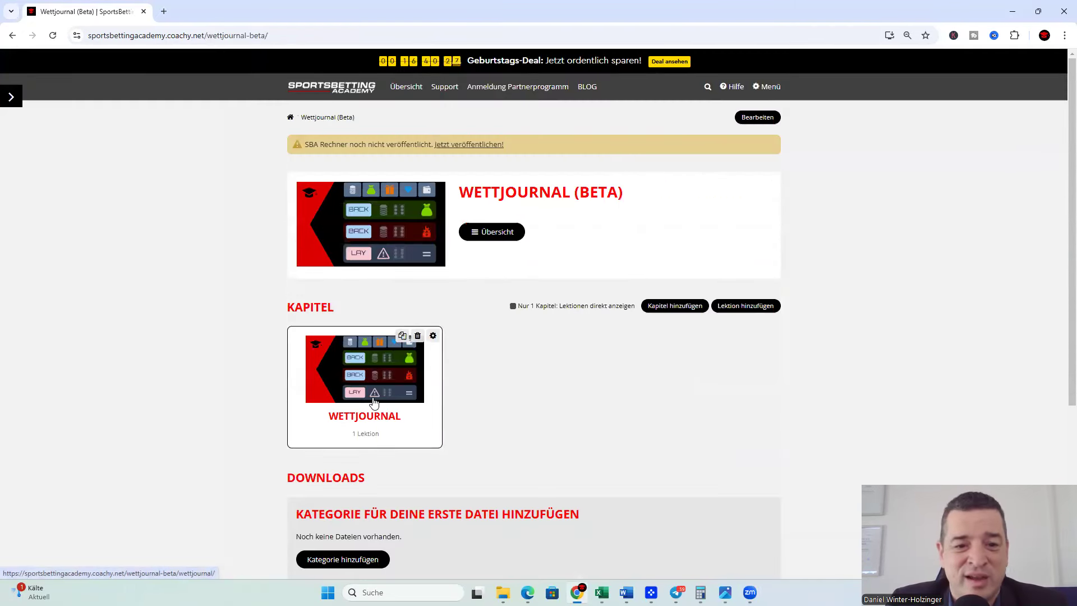
pyautogui.click(360, 374)
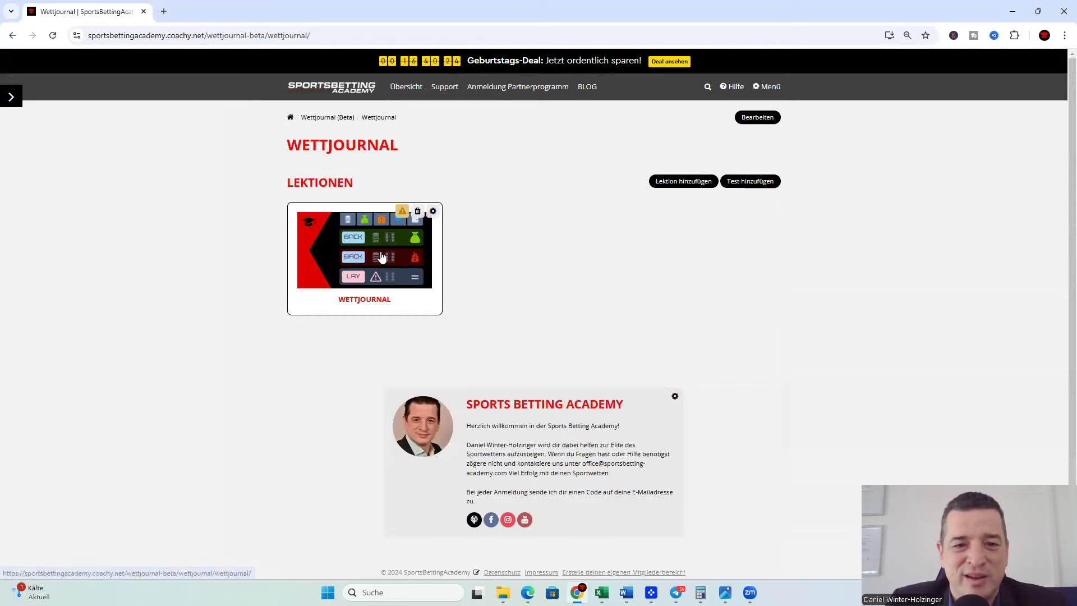
pyautogui.click(381, 256)
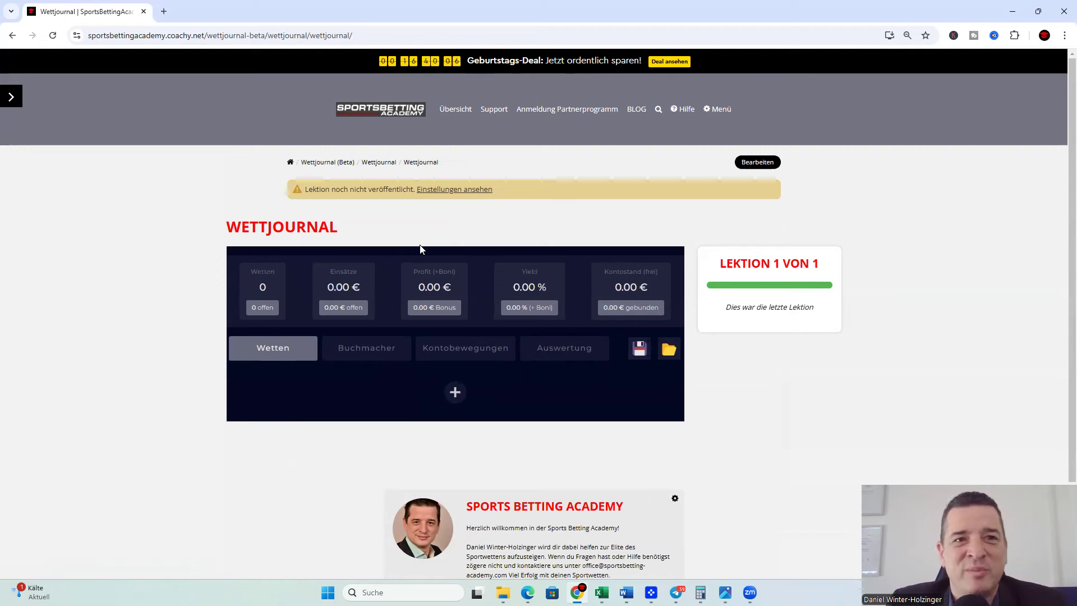
# Add a bookmaker named bet365 to the betting journal's bookmaker list
pyautogui.click(359, 356)
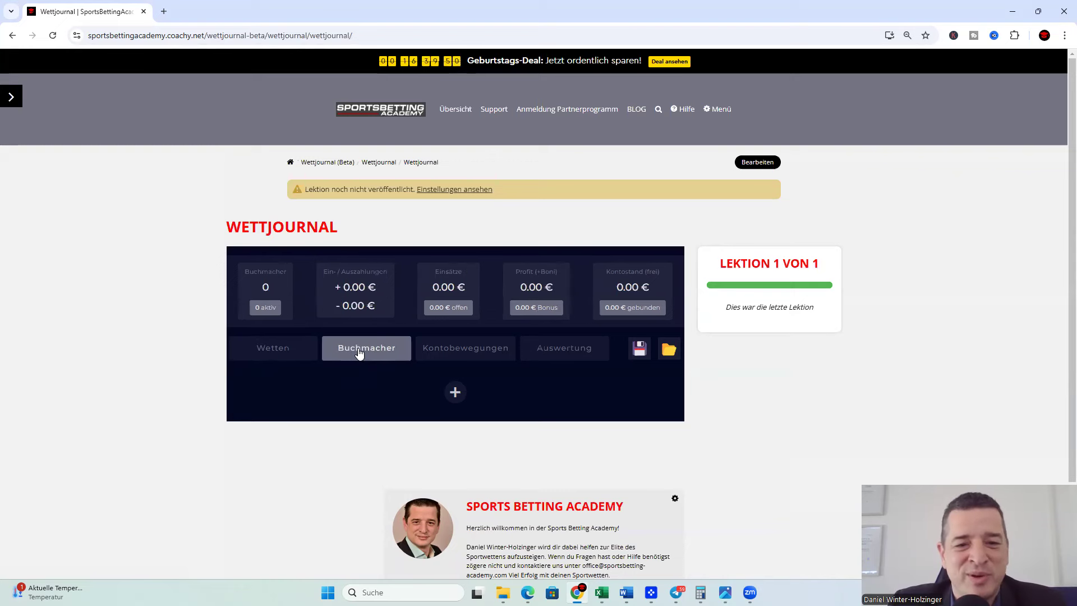
pyautogui.scroll(-1, 355, 318)
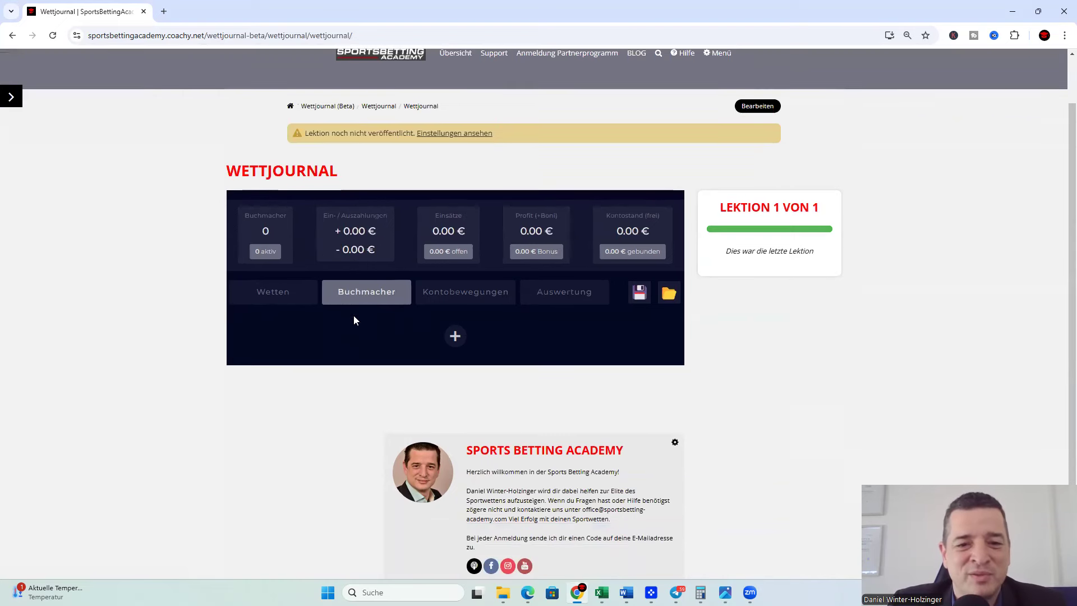
pyautogui.click(456, 337)
pyautogui.click(351, 380)
pyautogui.write('bet365')
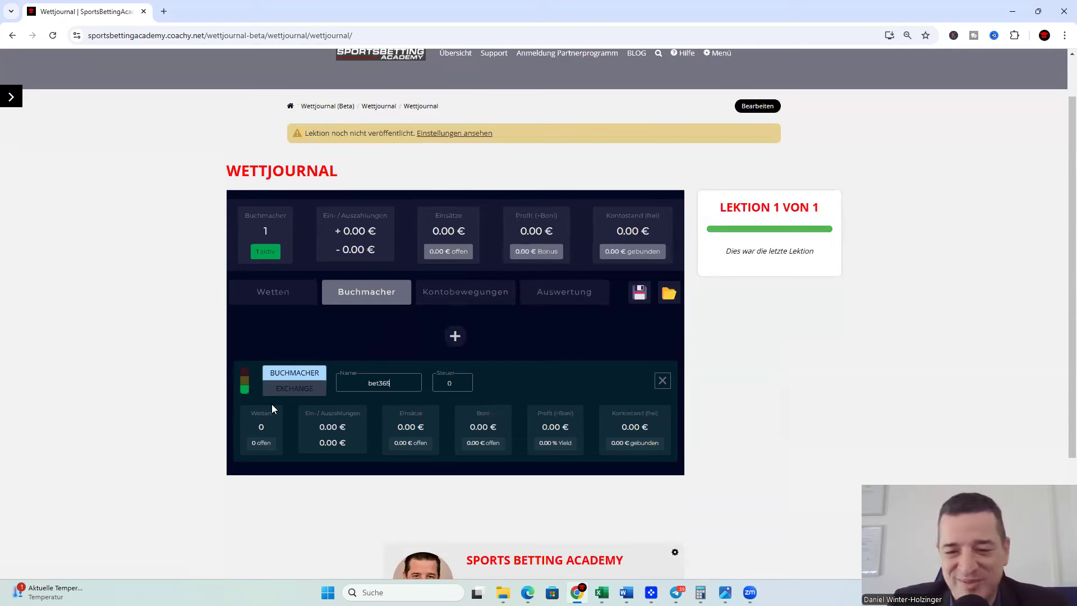
# Try the yellow and red status lights for bet365 and set its status back to green
pyautogui.click(245, 382)
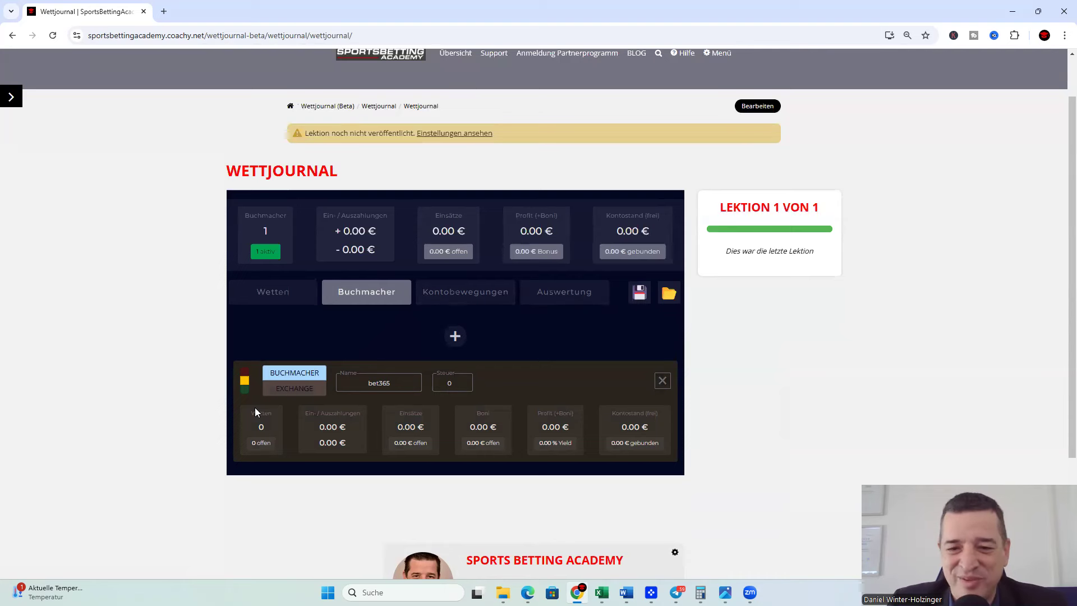
pyautogui.click(244, 371)
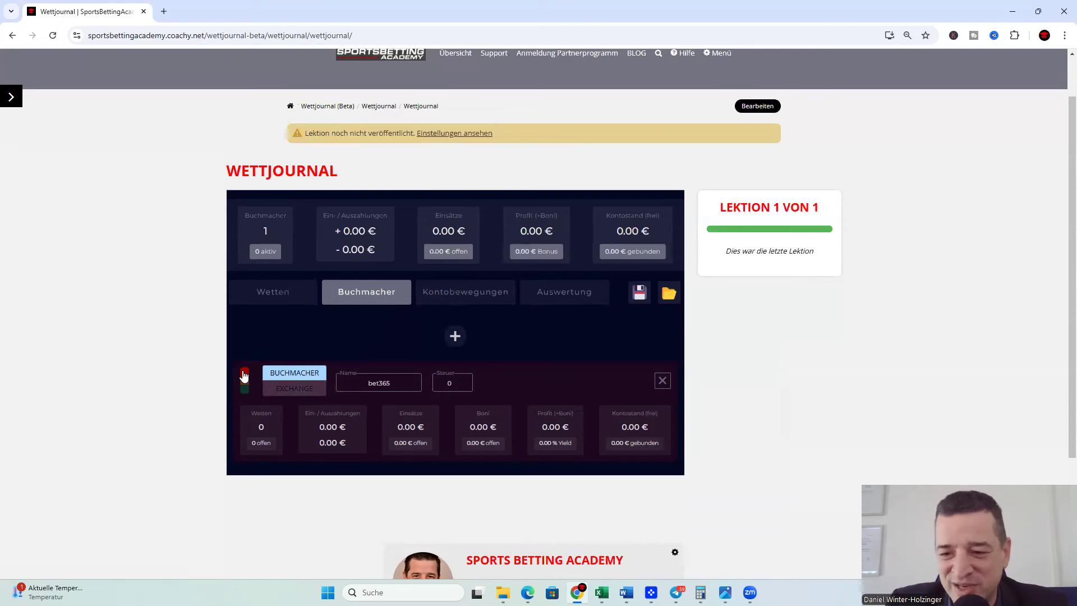
pyautogui.click(244, 387)
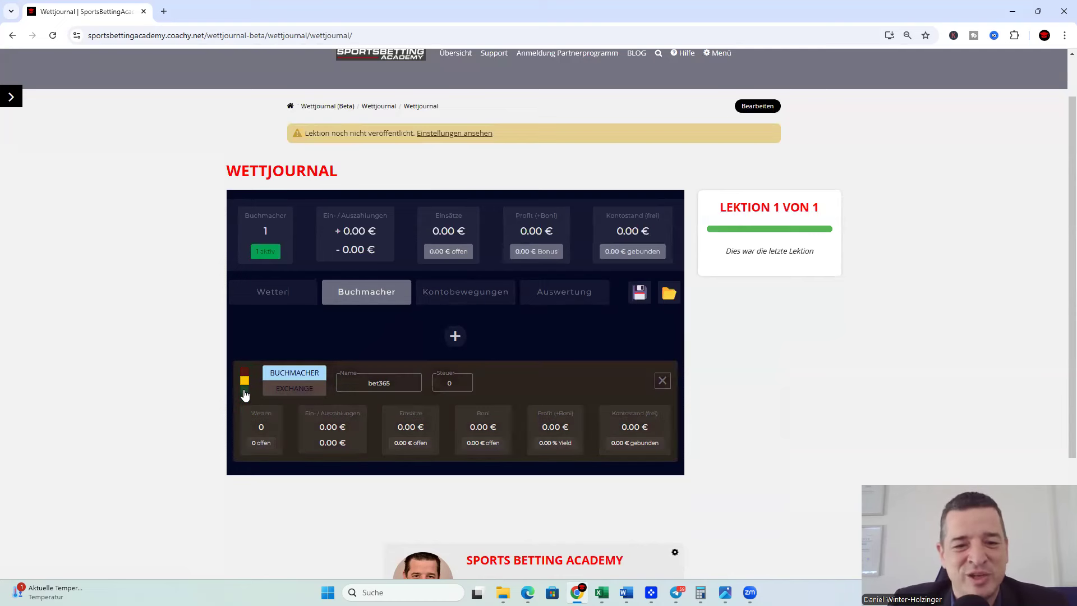
pyautogui.click(245, 386)
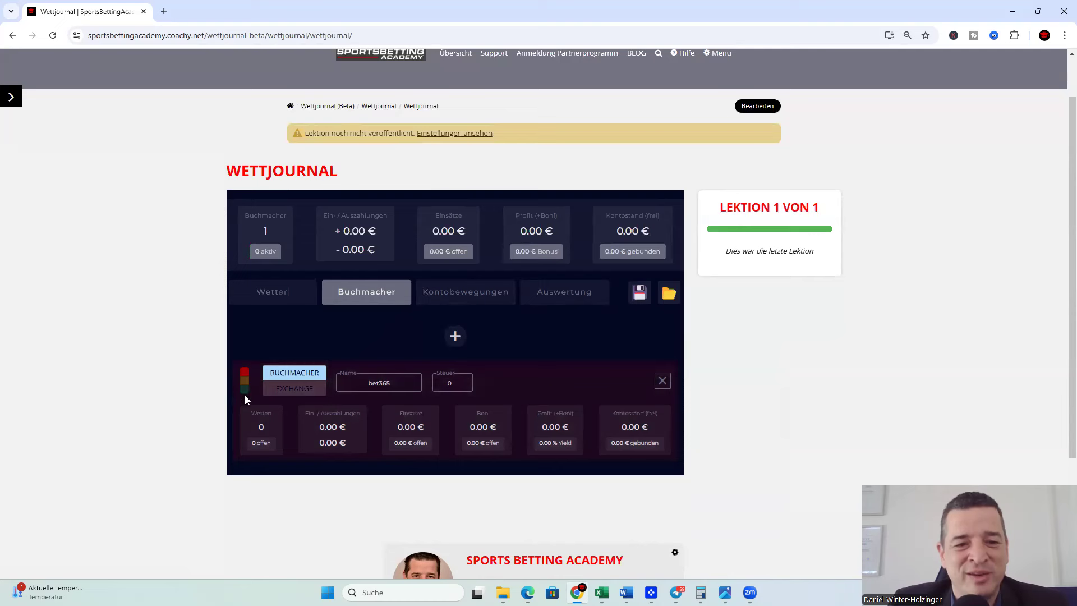
pyautogui.click(244, 394)
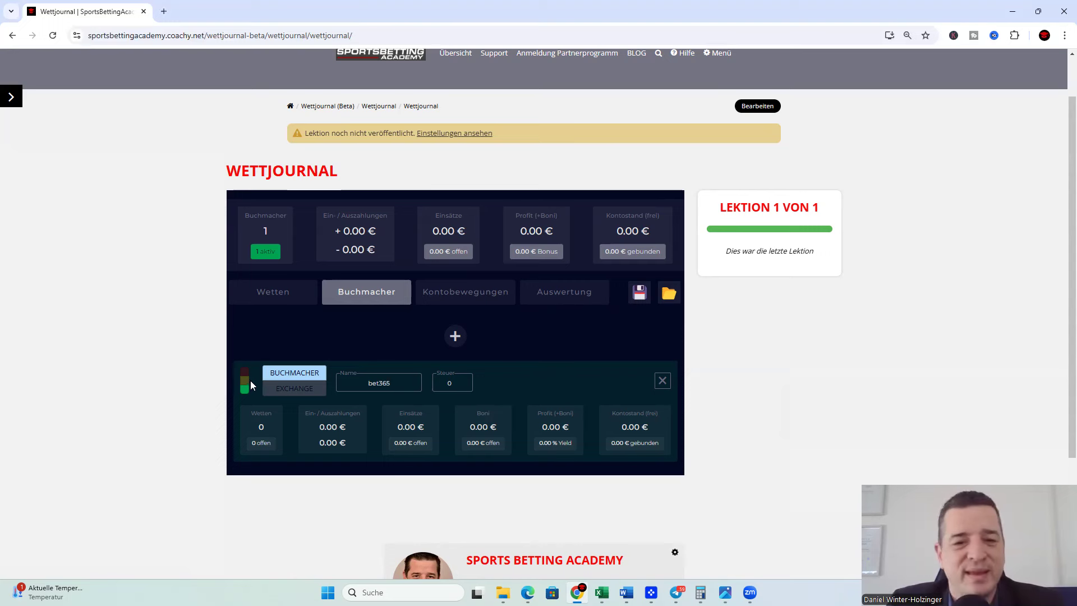
# Add a second bookmaker named neobet with a tax of 5,3
pyautogui.click(454, 336)
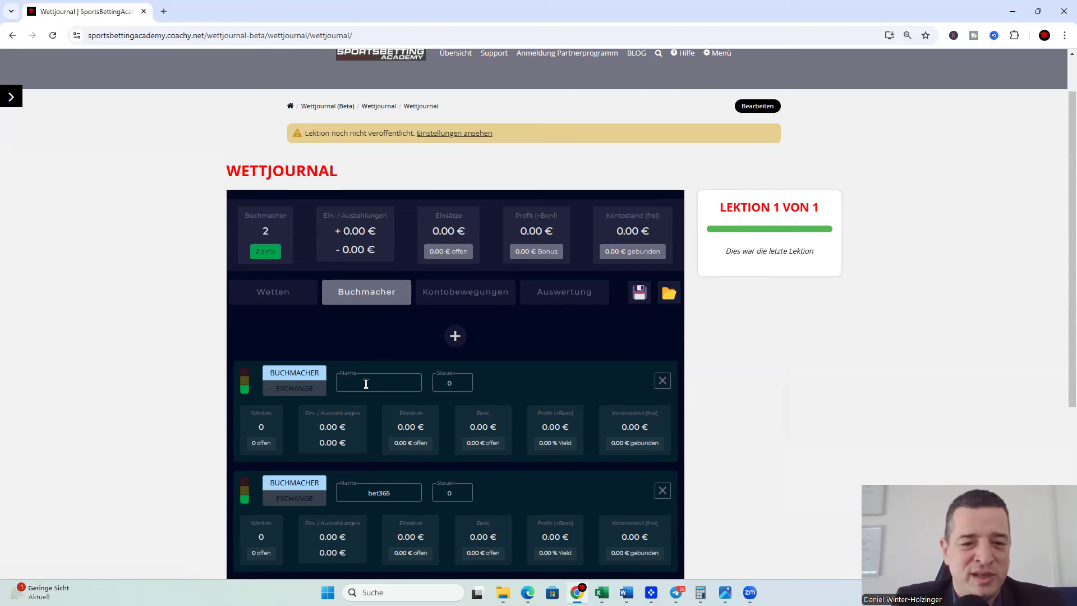
pyautogui.write('neobet')
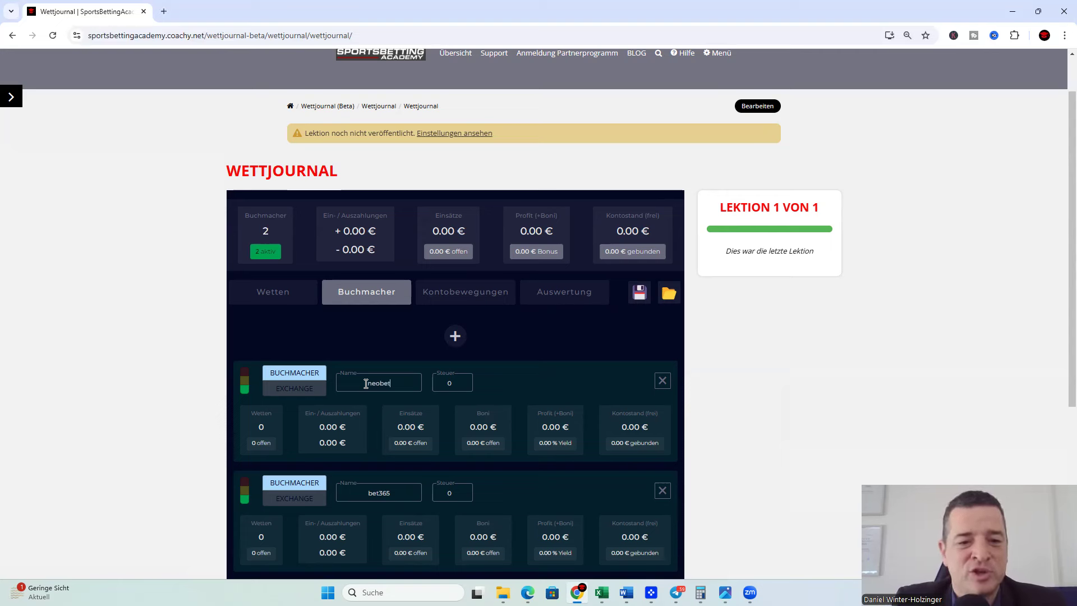
pyautogui.click(457, 380)
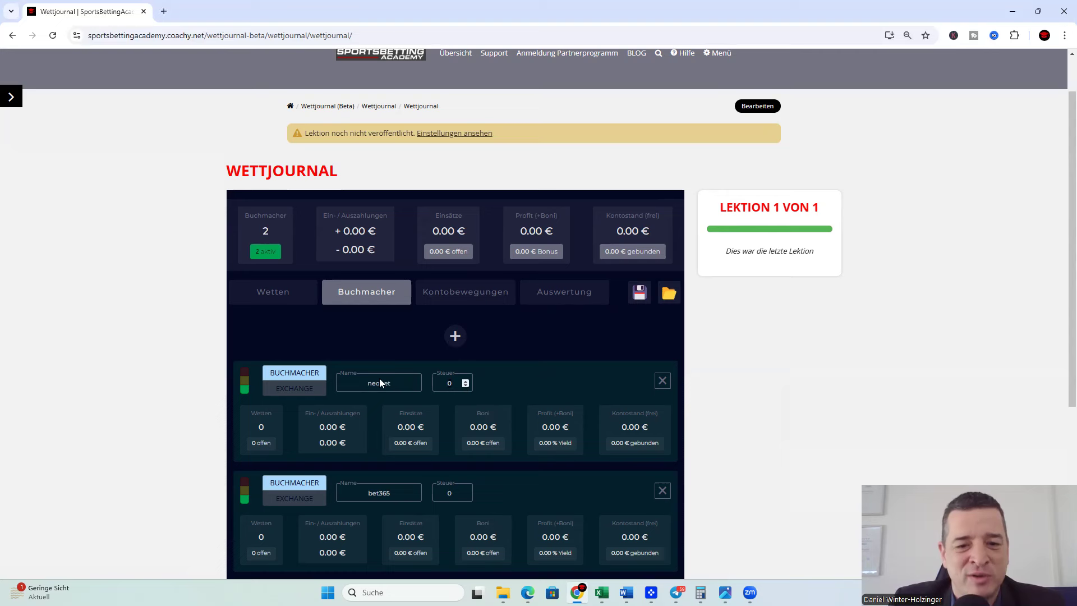
pyautogui.write('5,3')
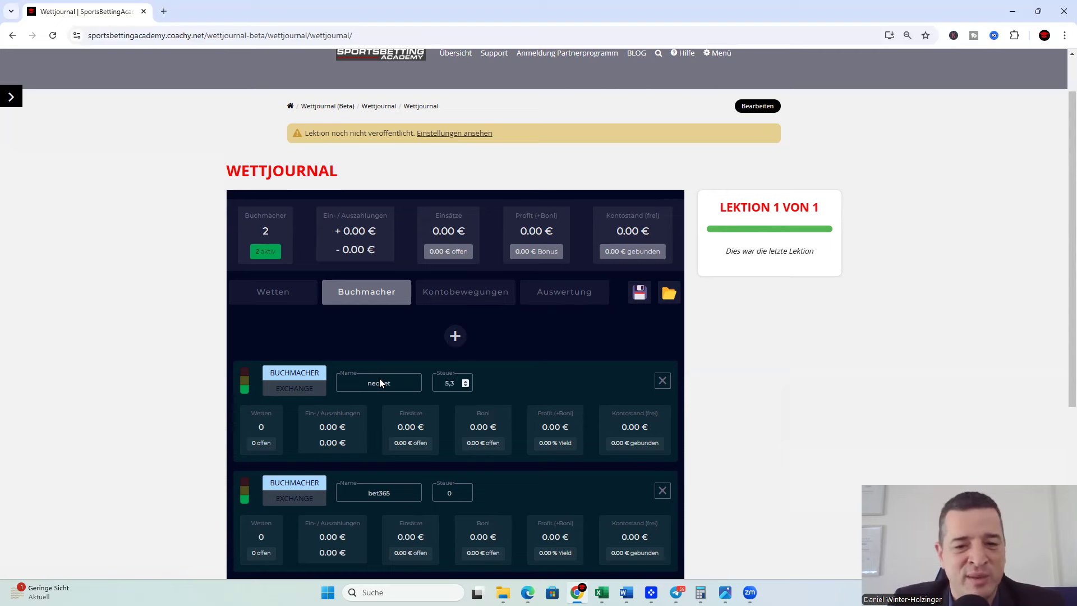
# Add two more bookmakers named cashpoint and tipico
pyautogui.click(455, 337)
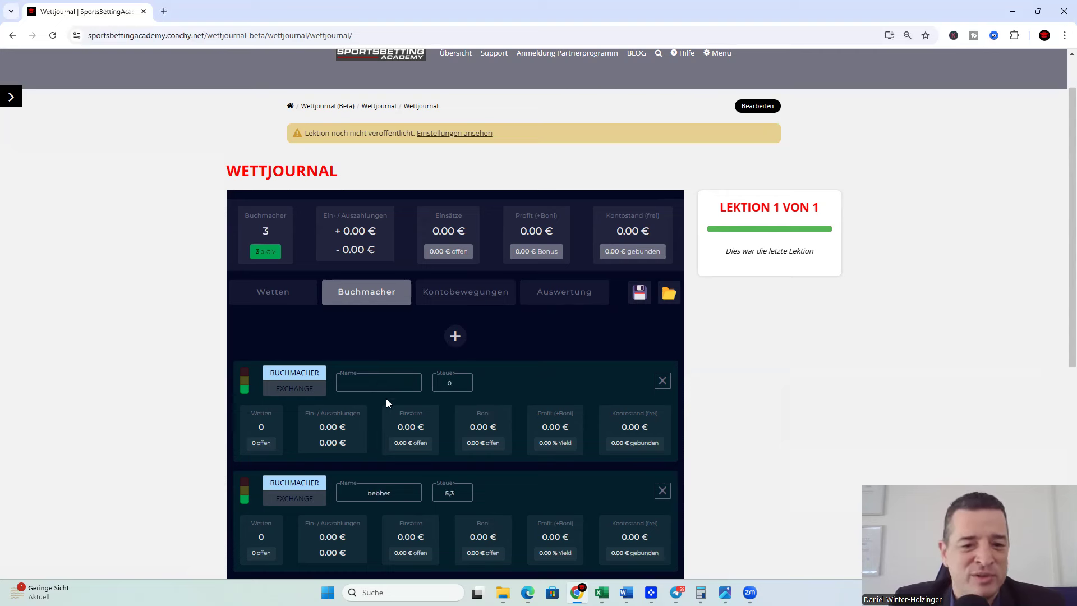
pyautogui.click(374, 385)
pyautogui.write('cashpoint')
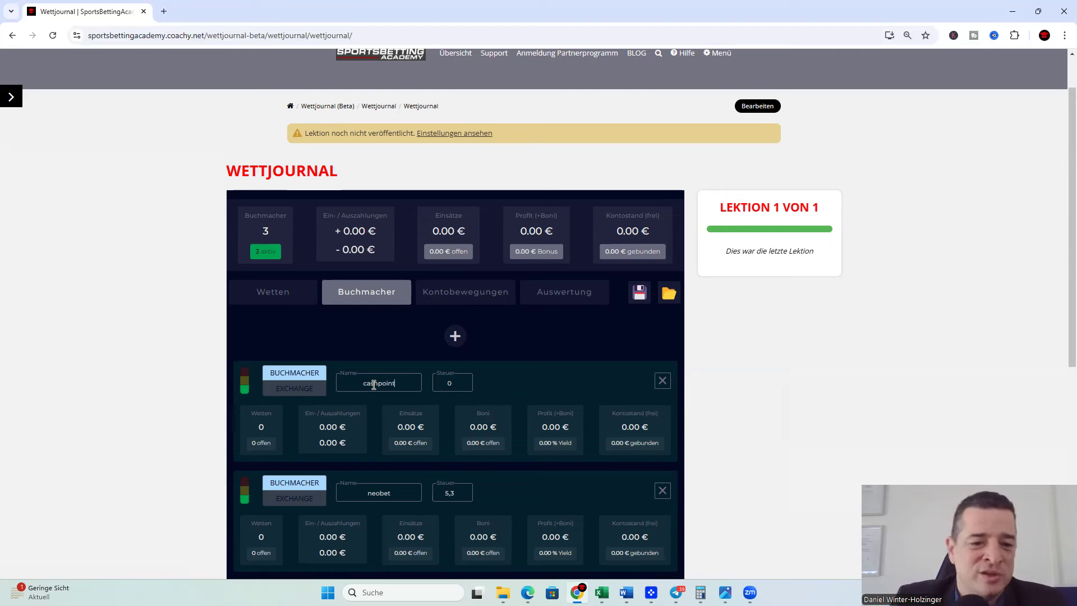
pyautogui.click(454, 340)
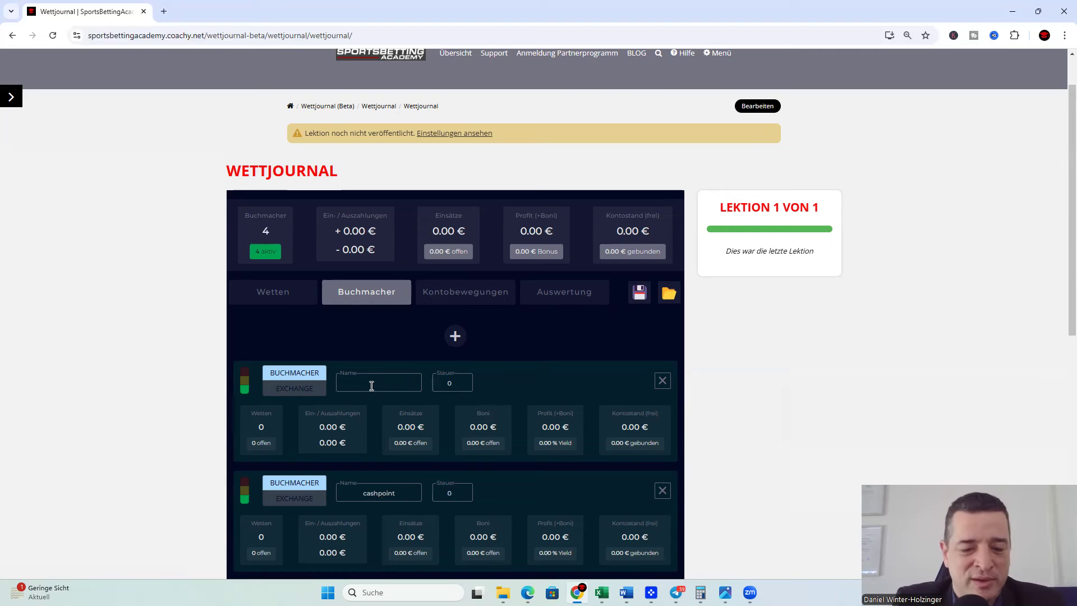
pyautogui.click(372, 386)
pyautogui.write('tipico')
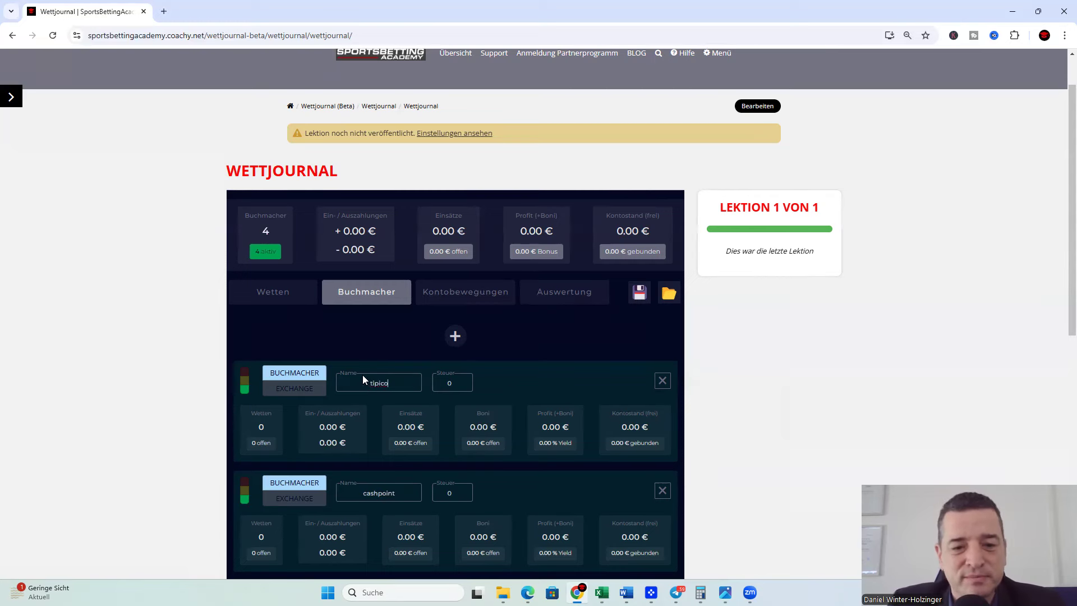
# Record an account deposit of 100 for bet365 dated 17.11.2024
pyautogui.scroll(-4, 368, 363)
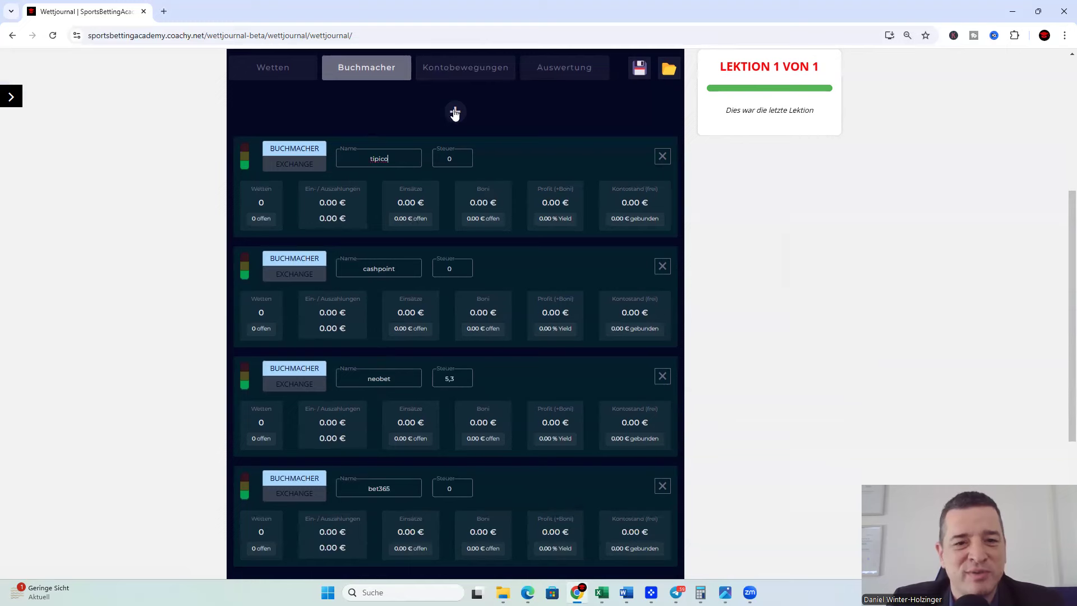
pyautogui.scroll(-1, 404, 226)
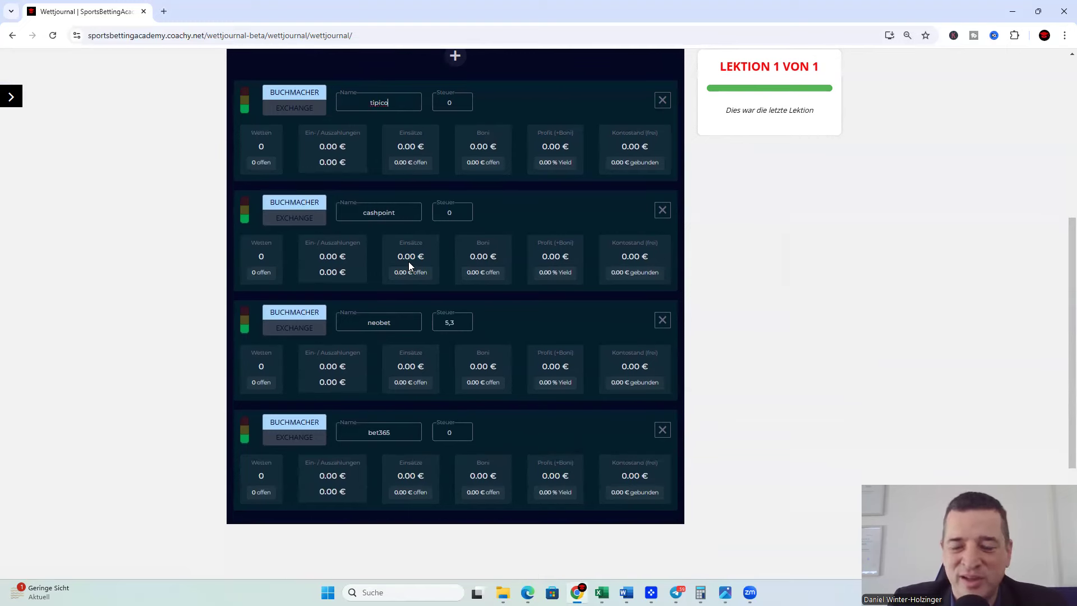
pyautogui.scroll(2, 408, 262)
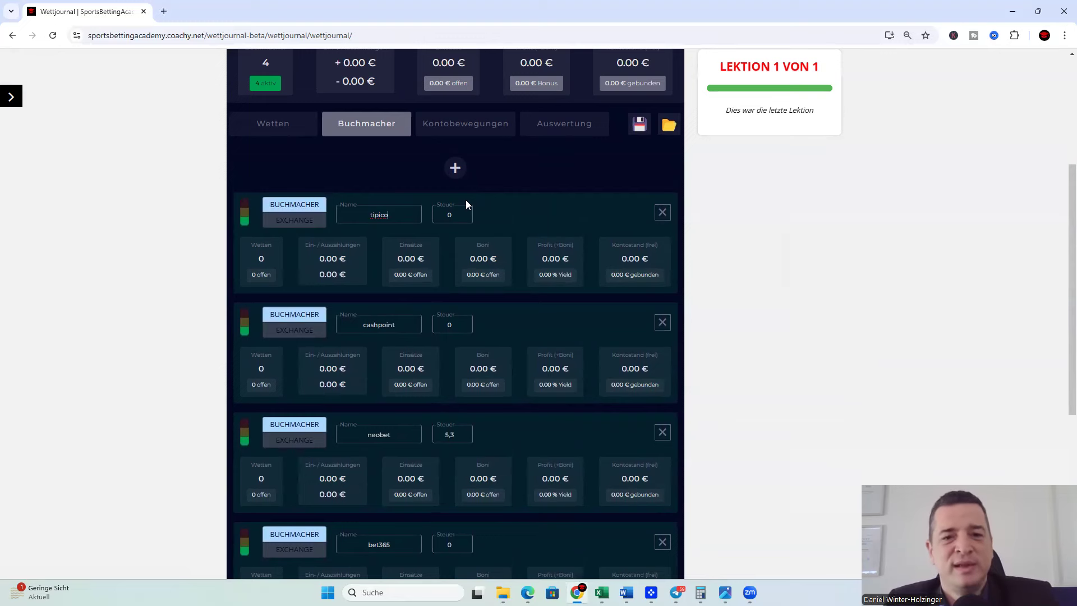
pyautogui.click(454, 128)
pyautogui.click(456, 281)
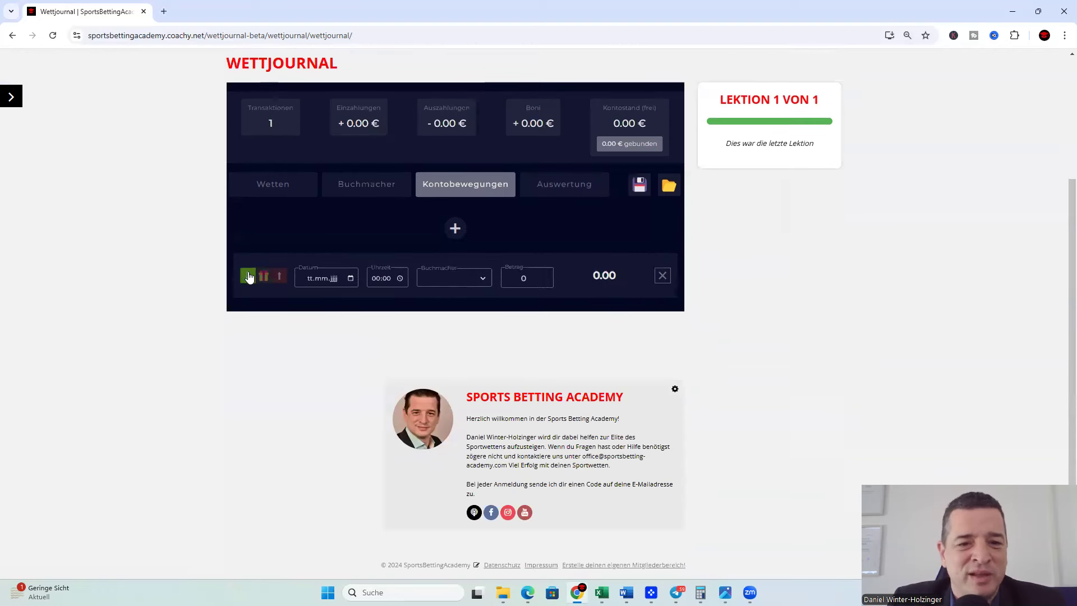
pyautogui.click(351, 277)
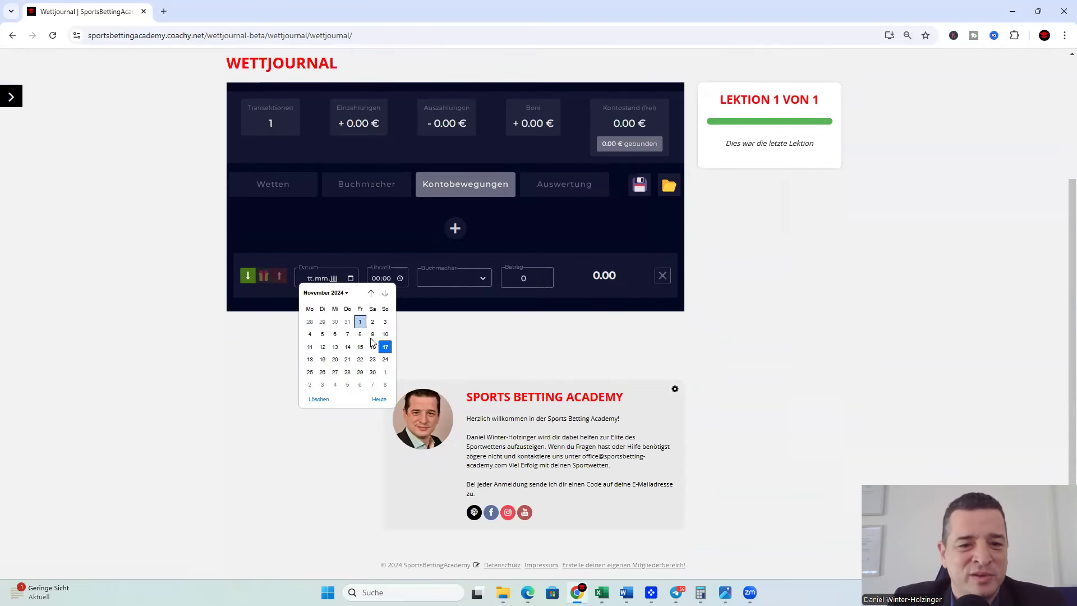
pyautogui.click(388, 350)
pyautogui.click(445, 278)
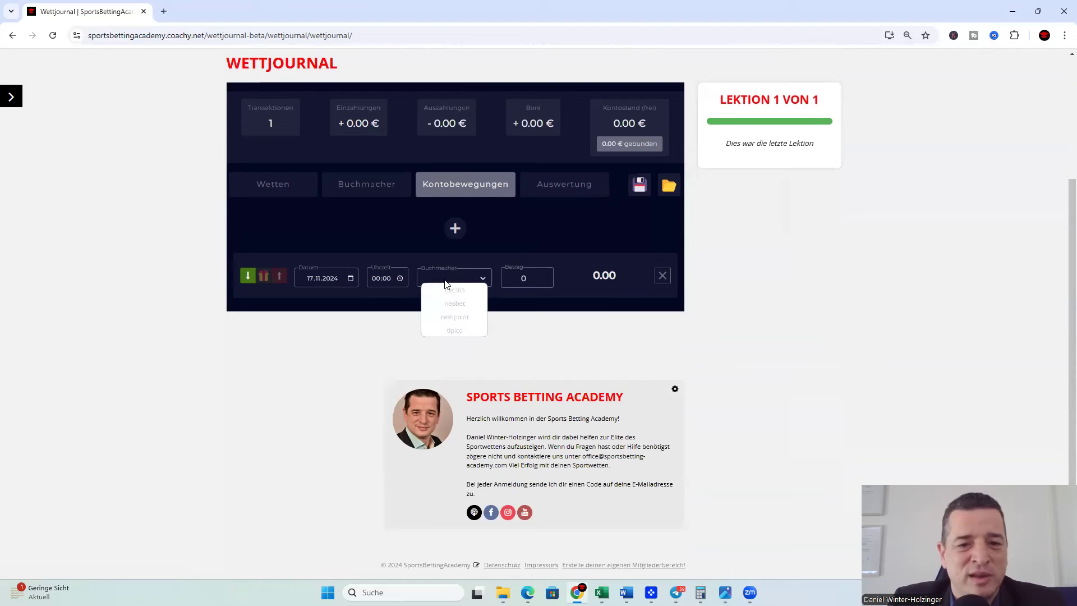
pyautogui.click(459, 296)
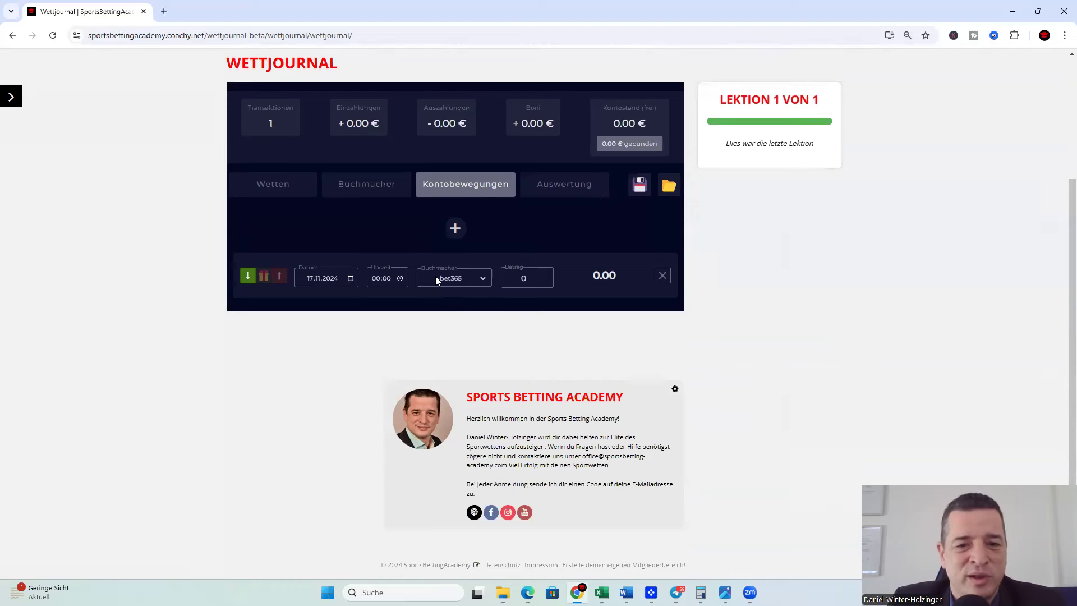
pyautogui.click(502, 278)
pyautogui.write('100')
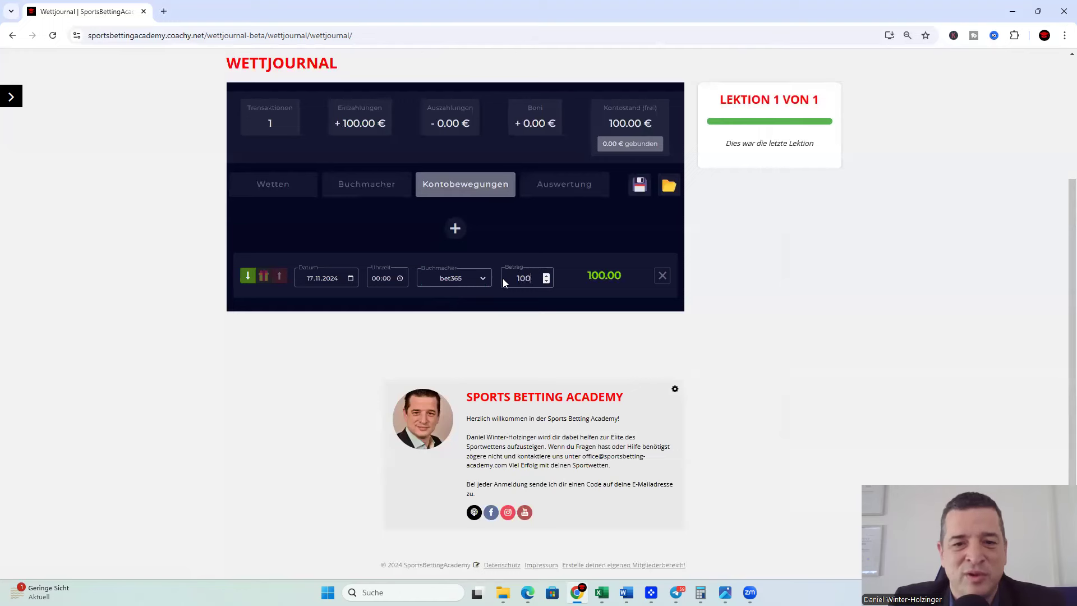
# Record a bonus transaction of 100 for bet365 dated 17.11.2024
pyautogui.click(455, 230)
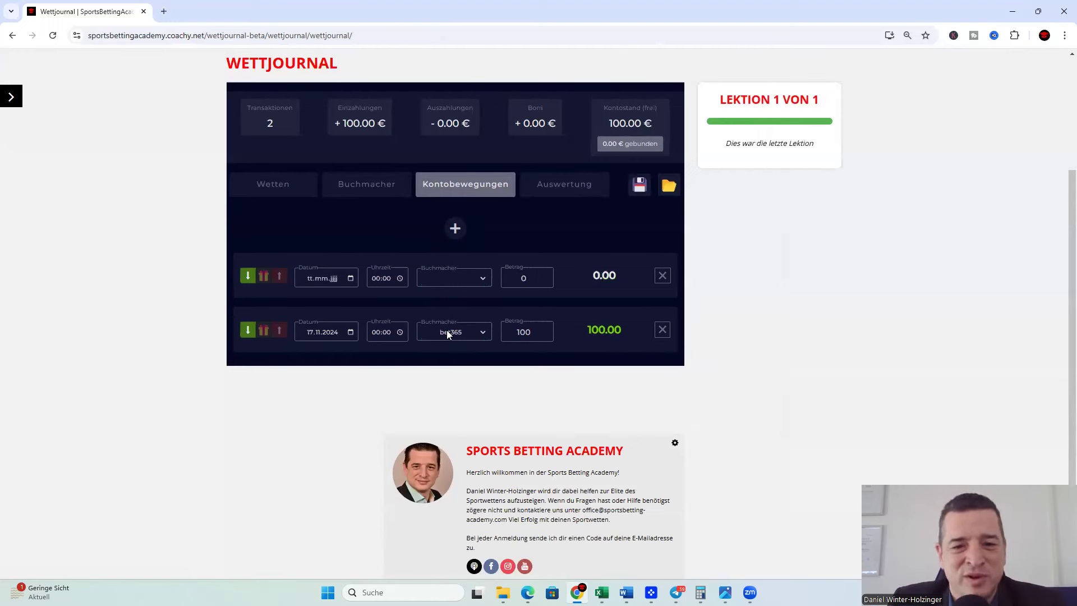
pyautogui.click(263, 276)
pyautogui.click(351, 279)
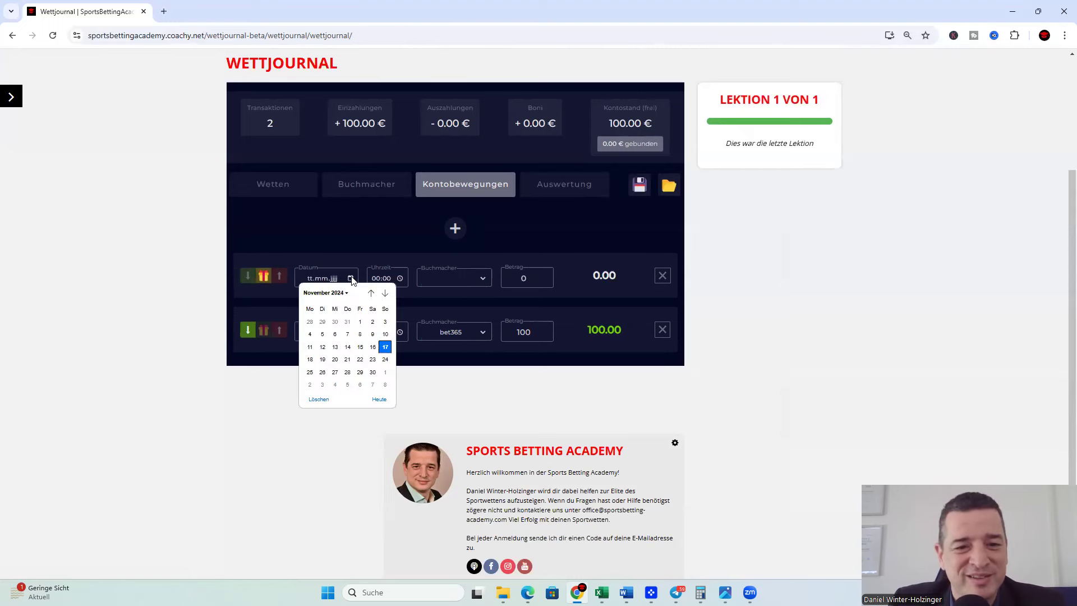
pyautogui.click(390, 349)
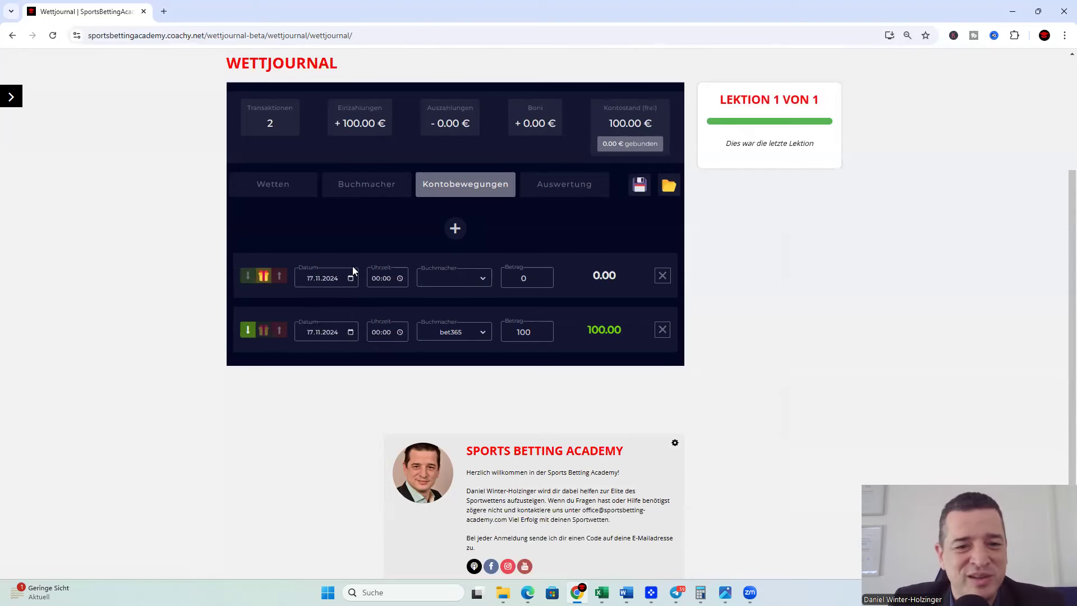
pyautogui.click(445, 281)
pyautogui.click(454, 287)
pyautogui.click(534, 274)
pyautogui.write('100')
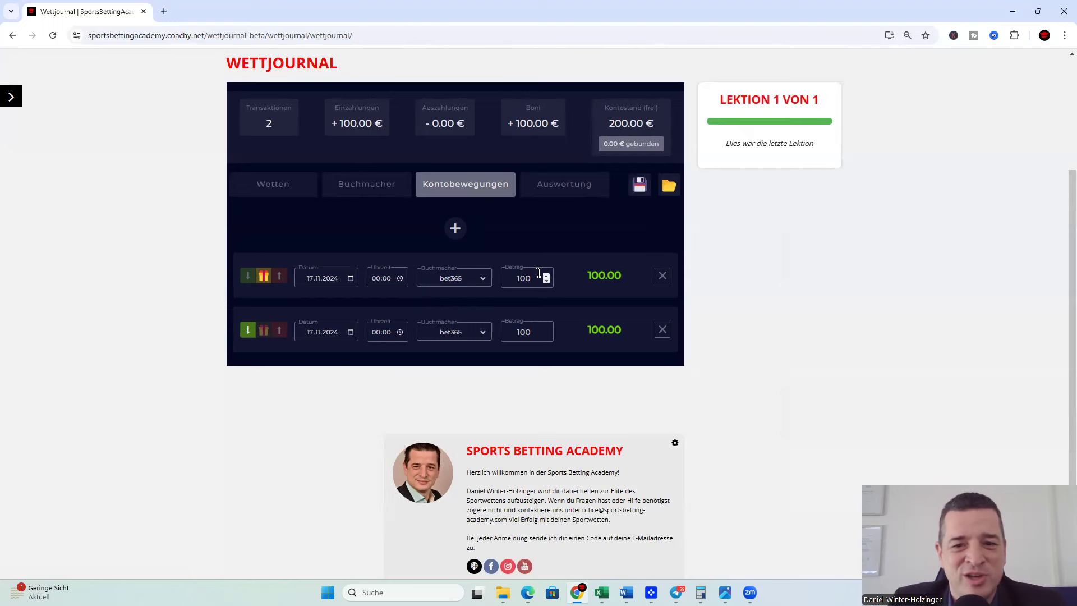
# Record an account deposit of 50 for neobet dated 17.11.2024
pyautogui.click(455, 227)
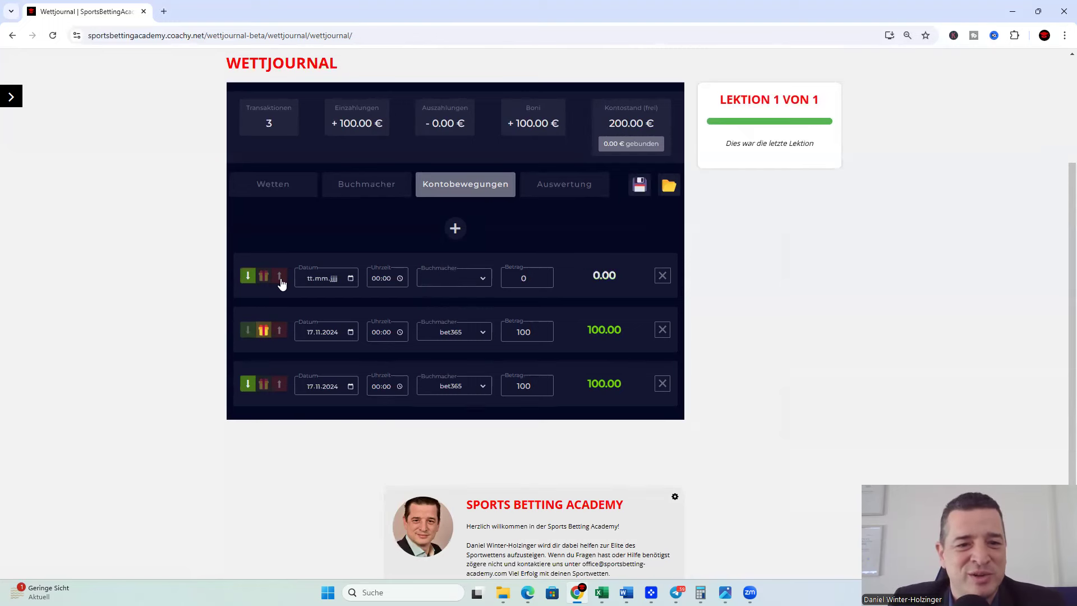
pyautogui.click(350, 279)
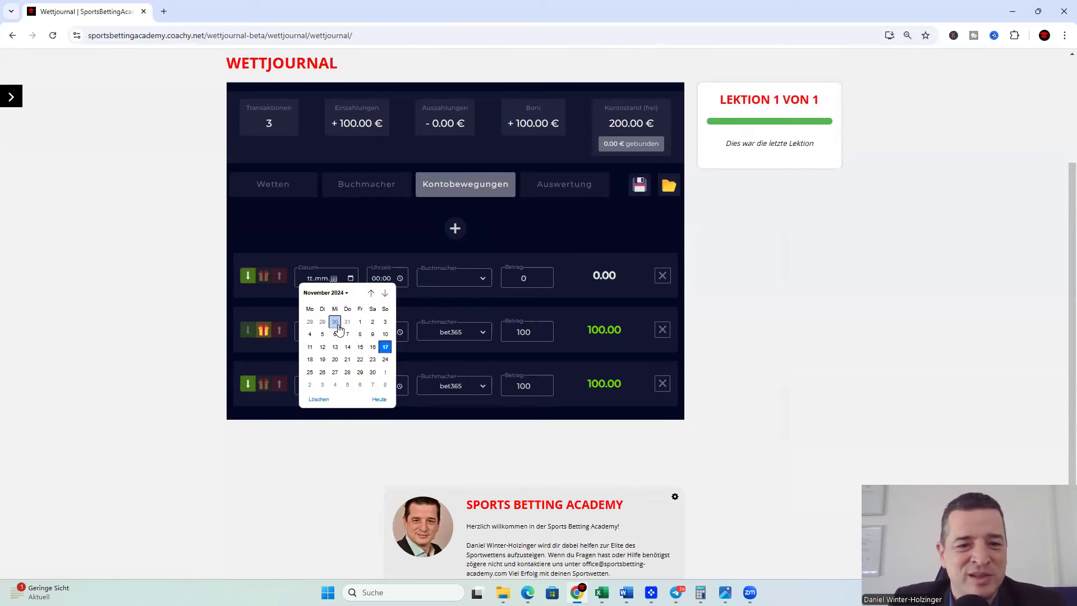
pyautogui.click(388, 350)
pyautogui.click(433, 284)
pyautogui.click(449, 308)
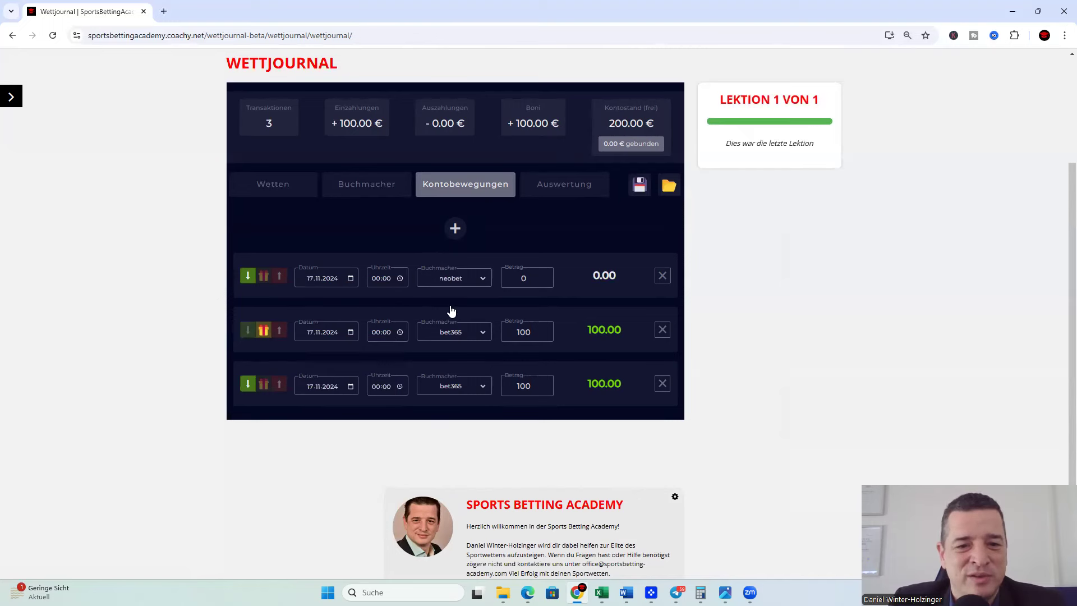
pyautogui.click(546, 275)
pyautogui.press('BackSpace')
pyautogui.press('BackSpace')
pyautogui.press('BackSpace')
pyautogui.press('BackSpace')
pyautogui.write('50')
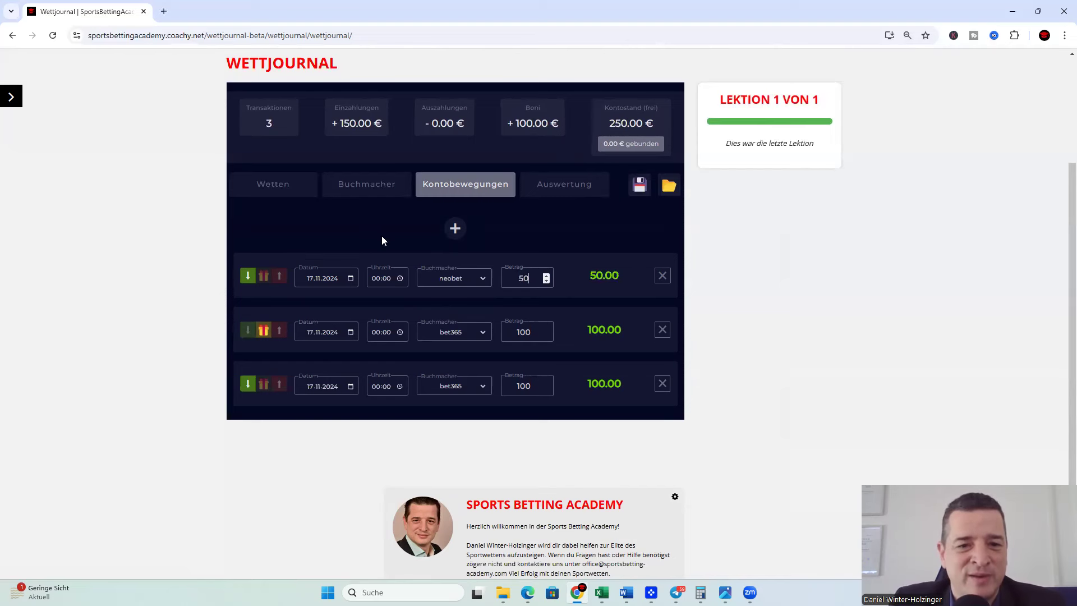
# Record an account deposit of 100 for cashpoint dated 17.11.2024
pyautogui.click(455, 228)
pyautogui.click(351, 279)
pyautogui.click(383, 346)
pyautogui.click(453, 278)
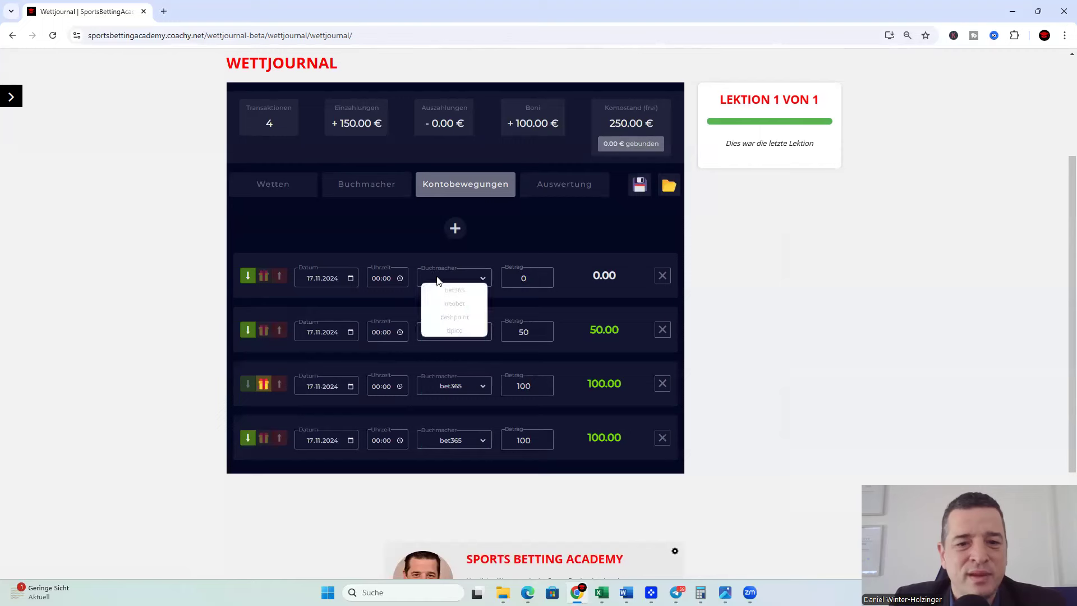
pyautogui.click(458, 315)
pyautogui.click(535, 281)
pyautogui.press('BackSpace')
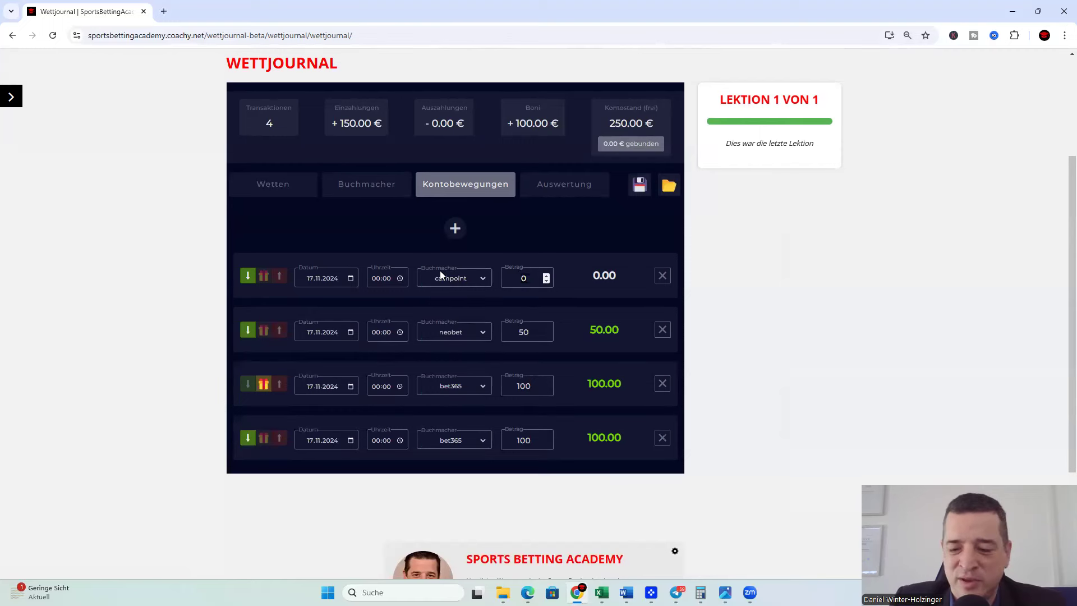
pyautogui.write('100')
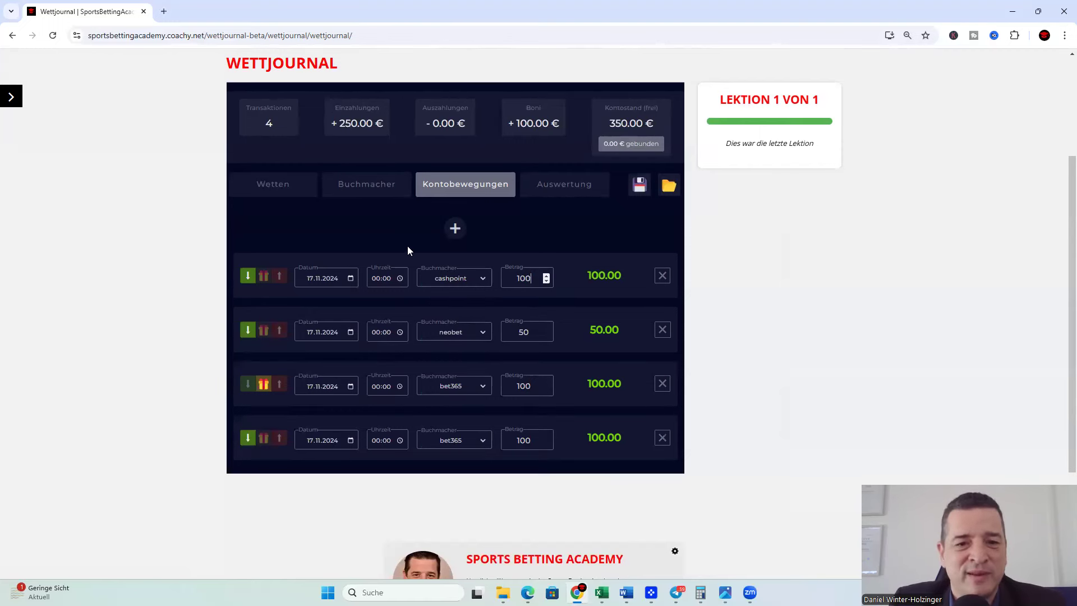
# Record an account deposit of 60 for tipico dated 17.11.2024
pyautogui.click(455, 230)
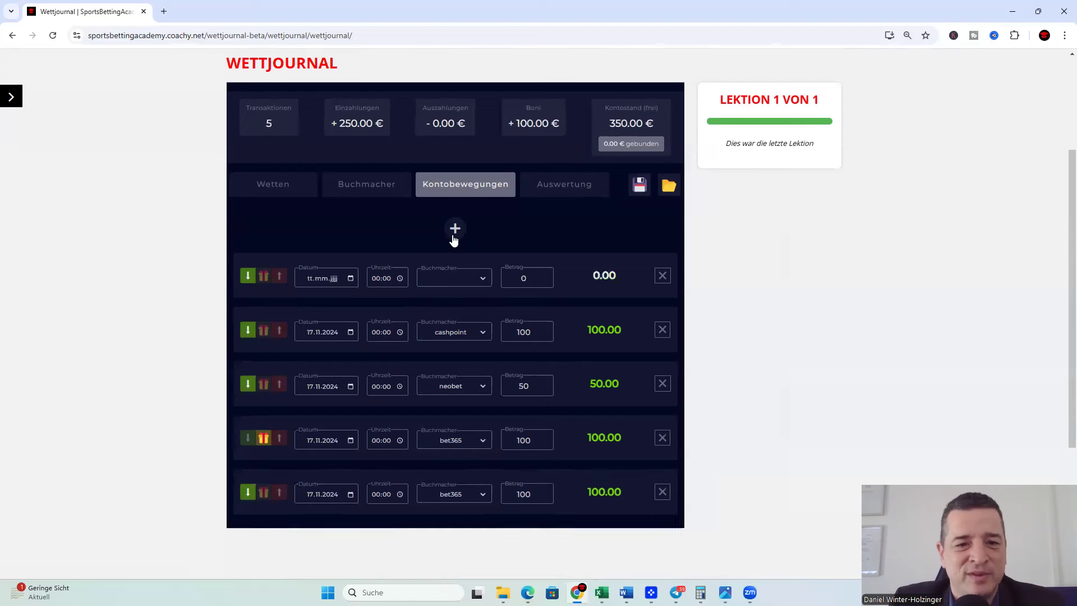
pyautogui.click(352, 279)
pyautogui.click(391, 349)
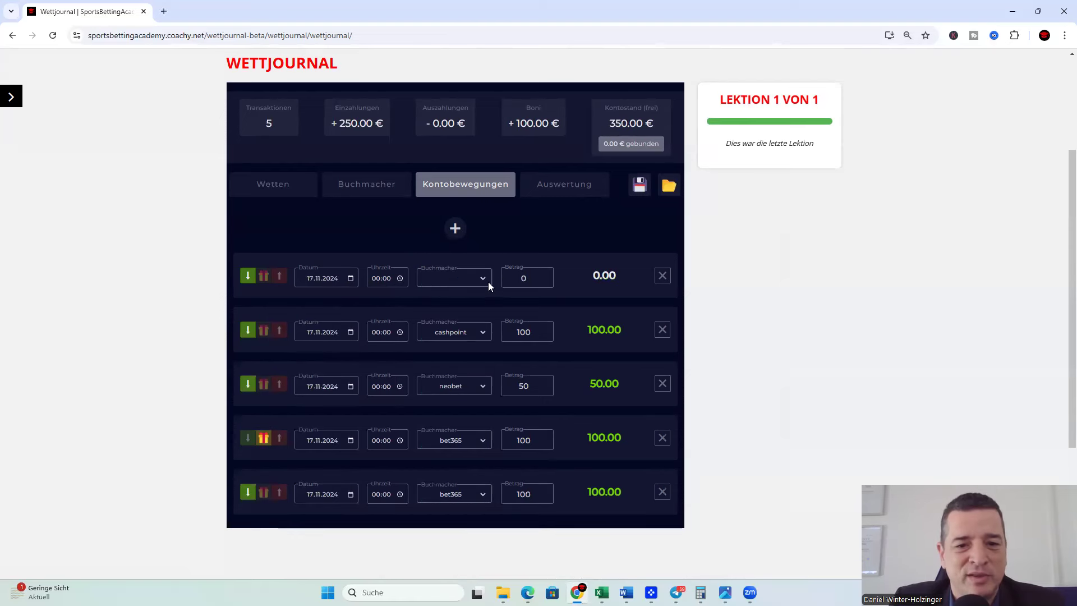
pyautogui.click(482, 278)
pyautogui.click(480, 330)
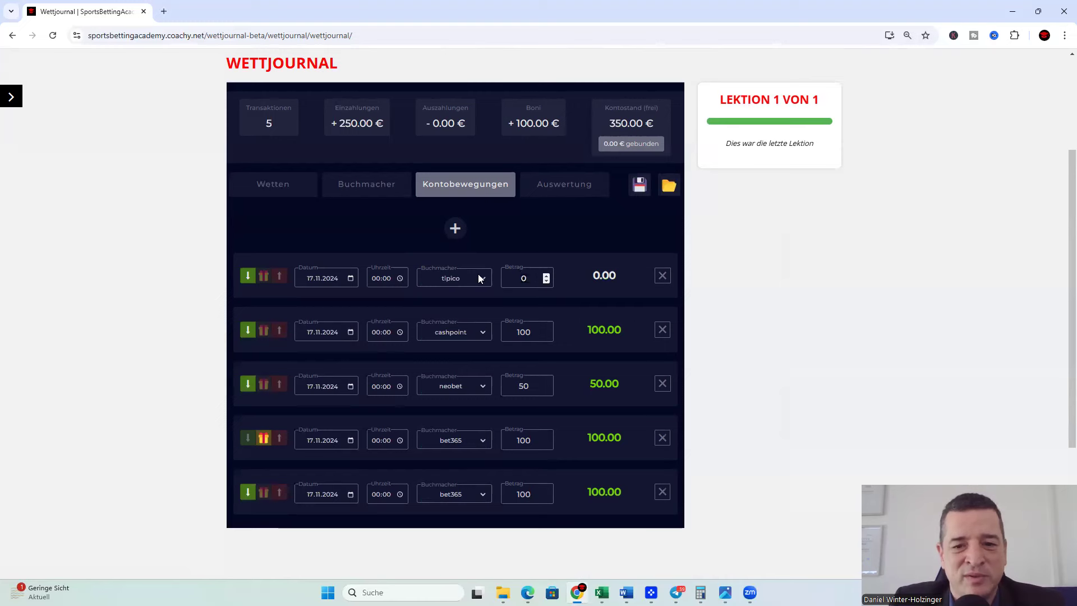
pyautogui.press('Tab')
pyautogui.write('60')
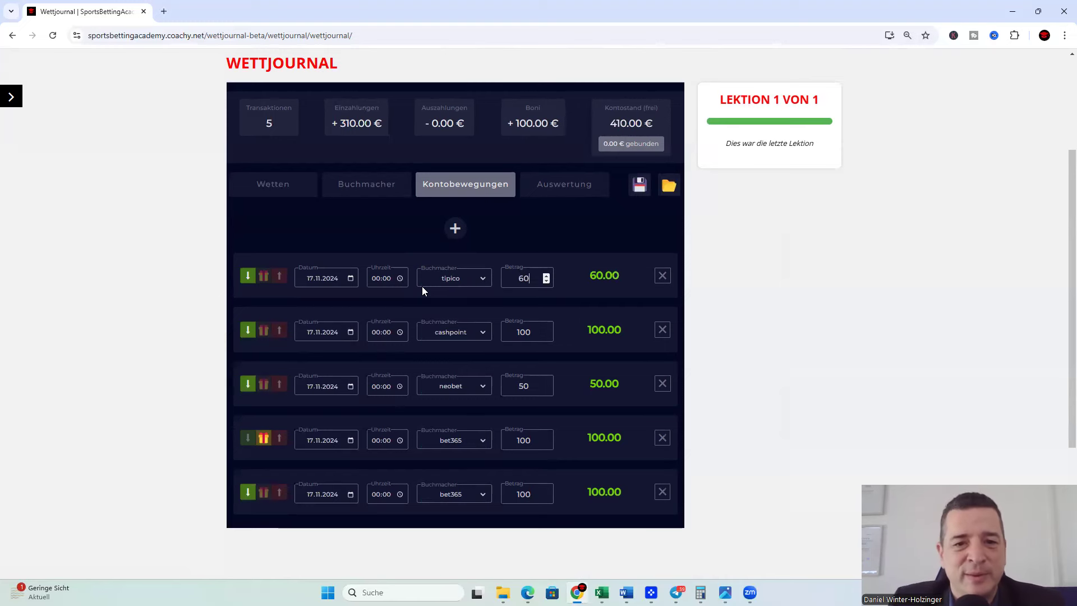
# Review the account balances of all bookmakers and the bet365 profit including bonuses in the bookmaker overview
pyautogui.click(371, 191)
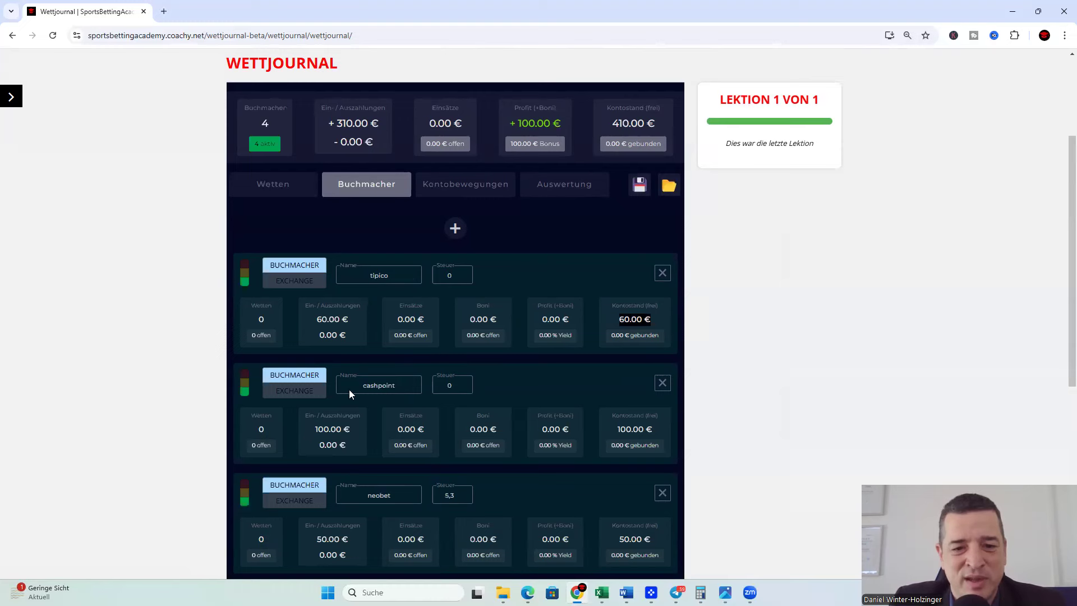
pyautogui.moveTo(619, 425); pyautogui.dragTo(678, 425)
pyautogui.scroll(-2, 557, 380)
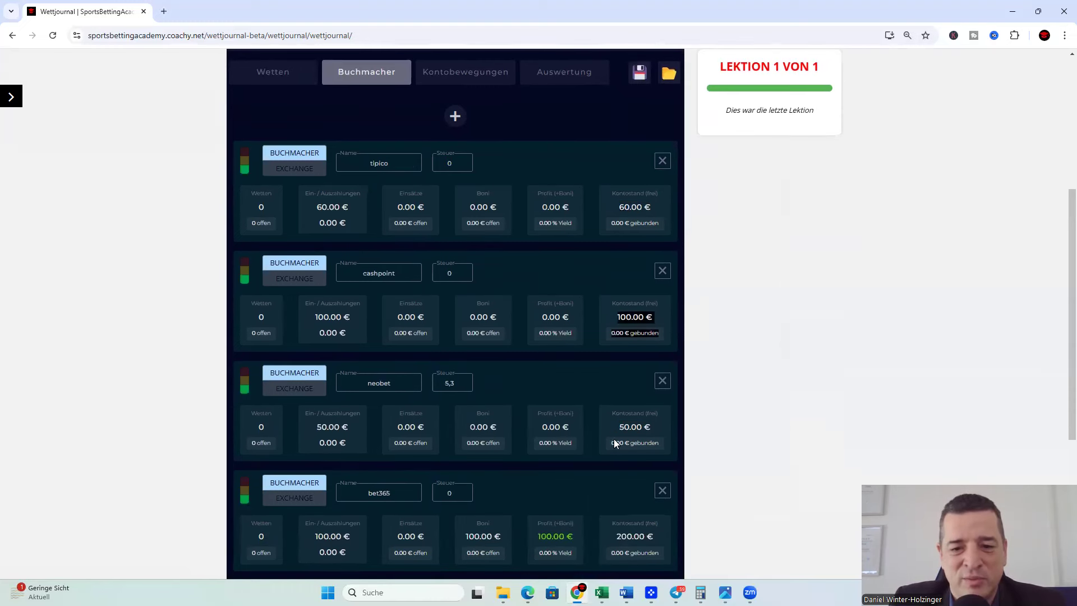
pyautogui.scroll(-2, 584, 402)
pyautogui.doubleClick(631, 424)
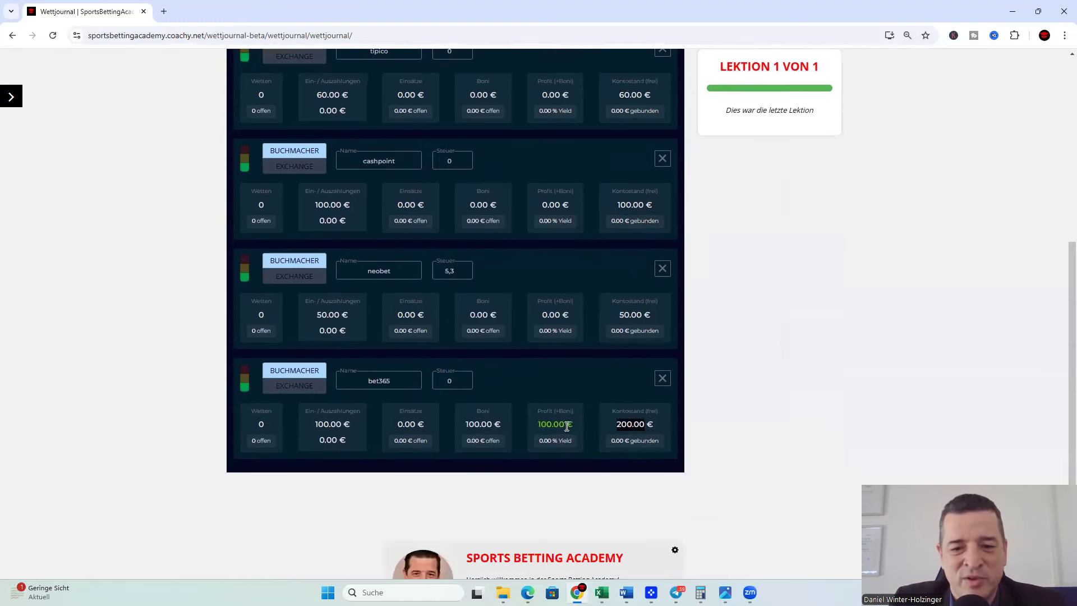
pyautogui.moveTo(539, 425); pyautogui.dragTo(572, 426)
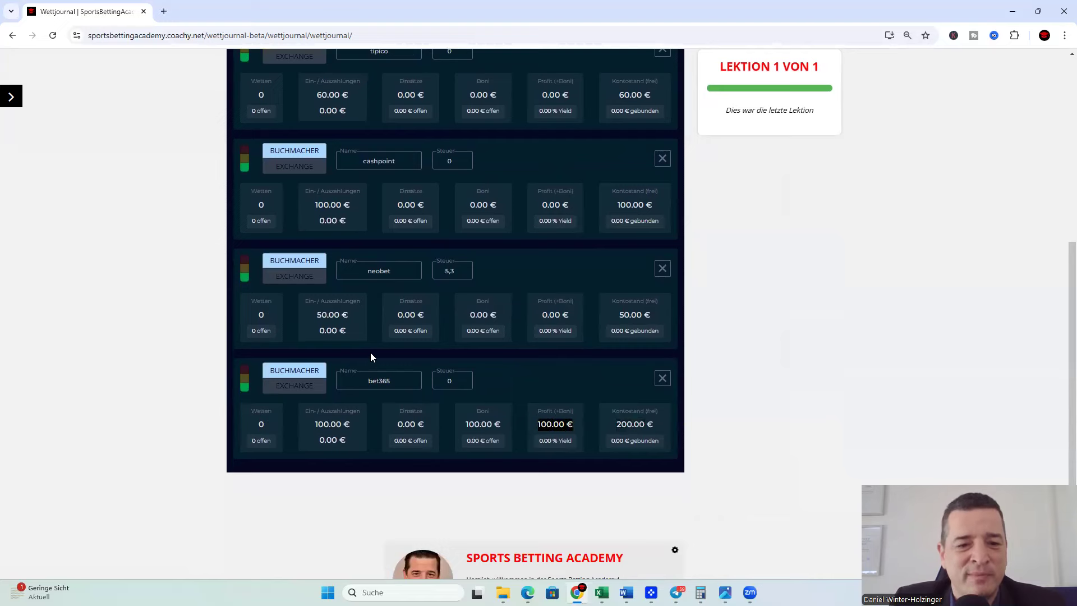
pyautogui.scroll(5, 370, 352)
pyautogui.scroll(-2, 366, 345)
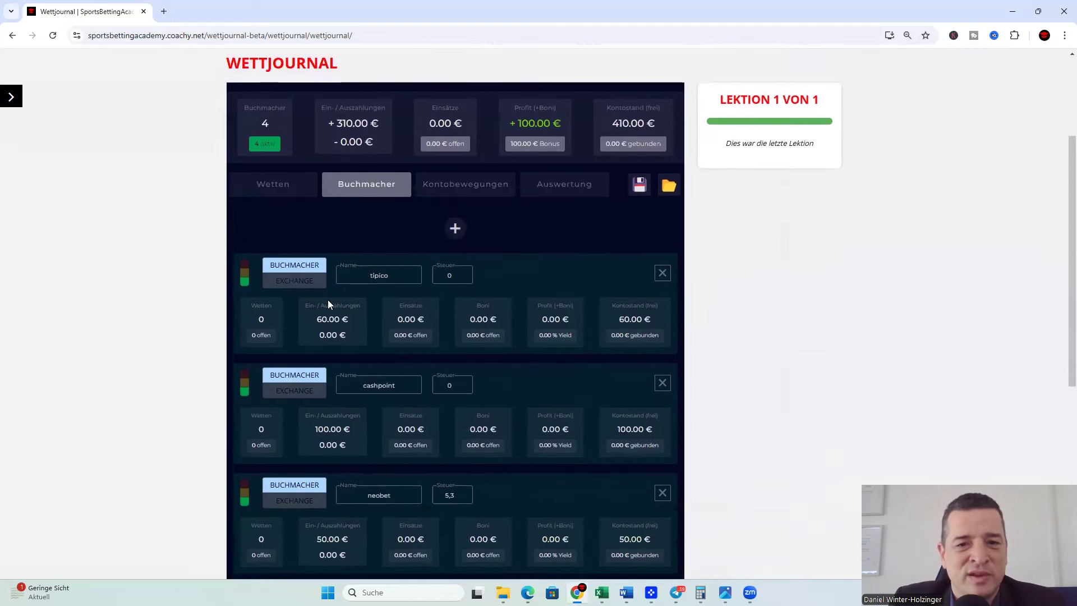
# Add a single bet dated 17.11.2024 at 10:23 for the game A-B with Fußball as the sport
pyautogui.click(269, 184)
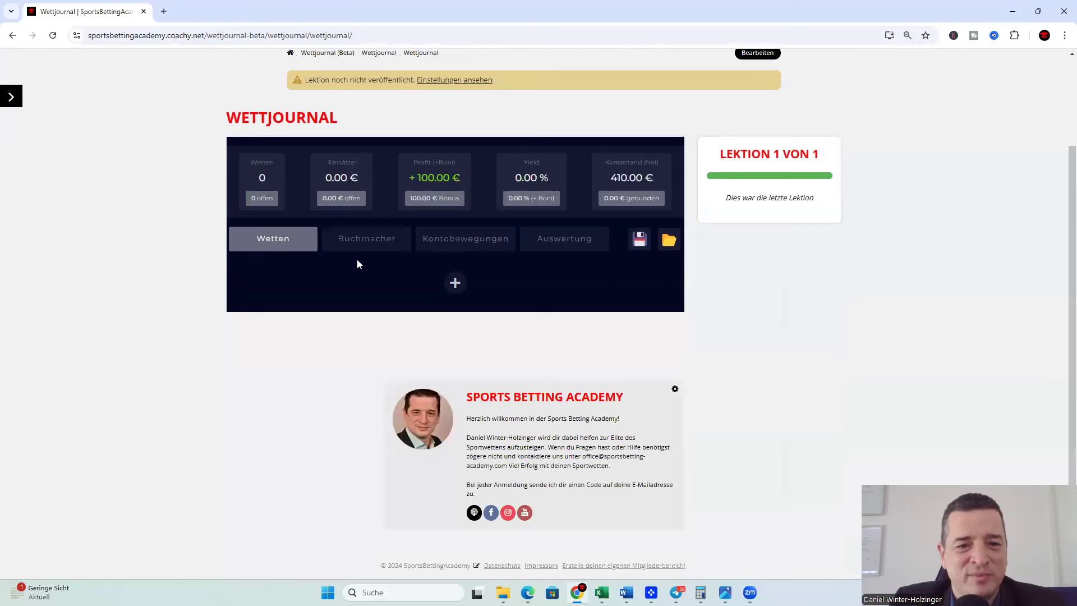
pyautogui.click(455, 284)
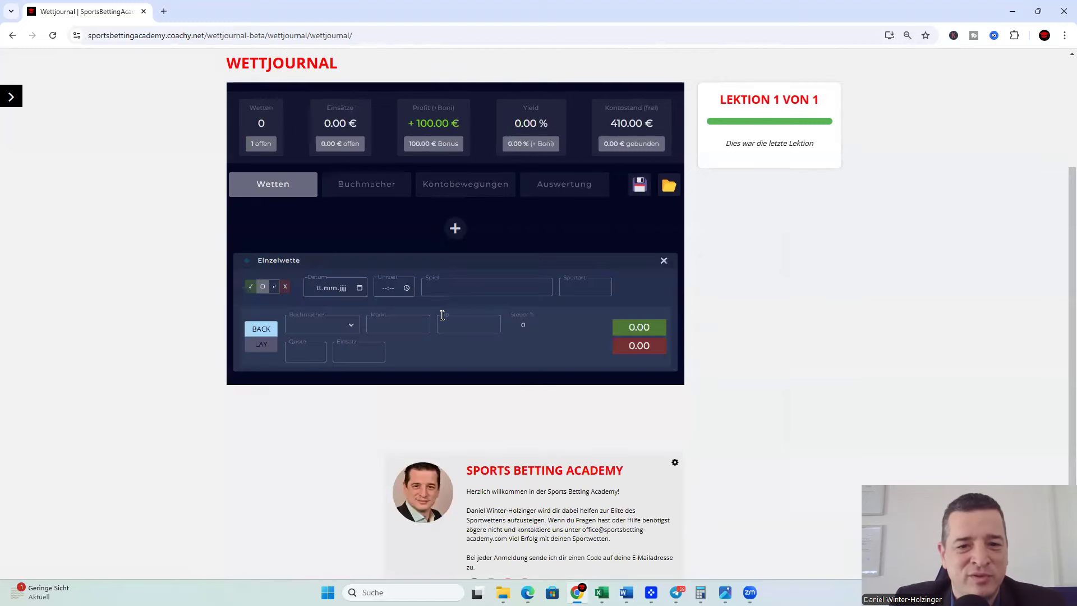
pyautogui.click(359, 288)
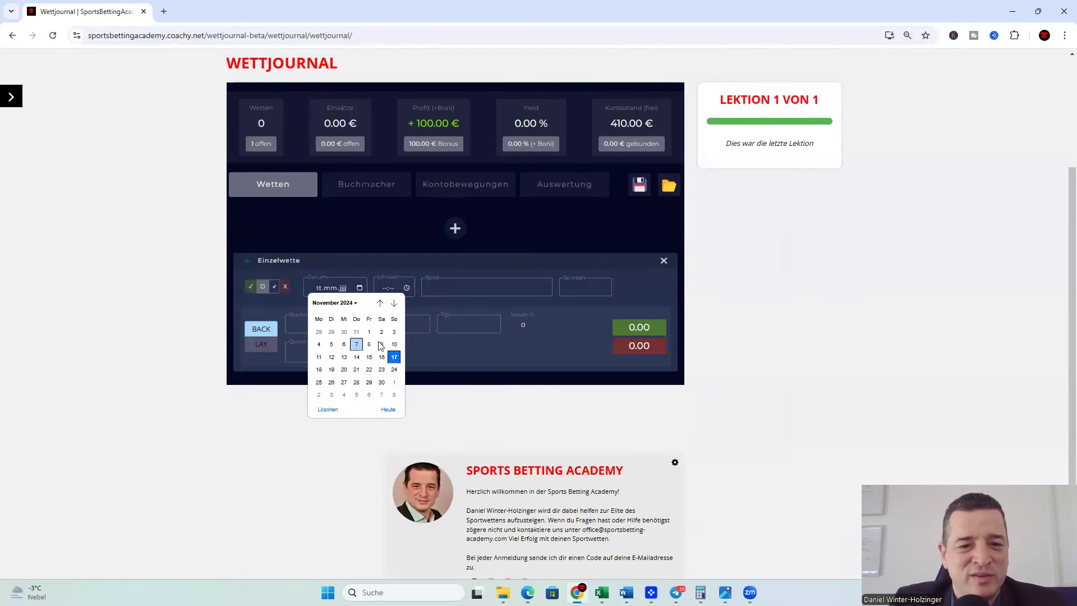
pyautogui.click(391, 352)
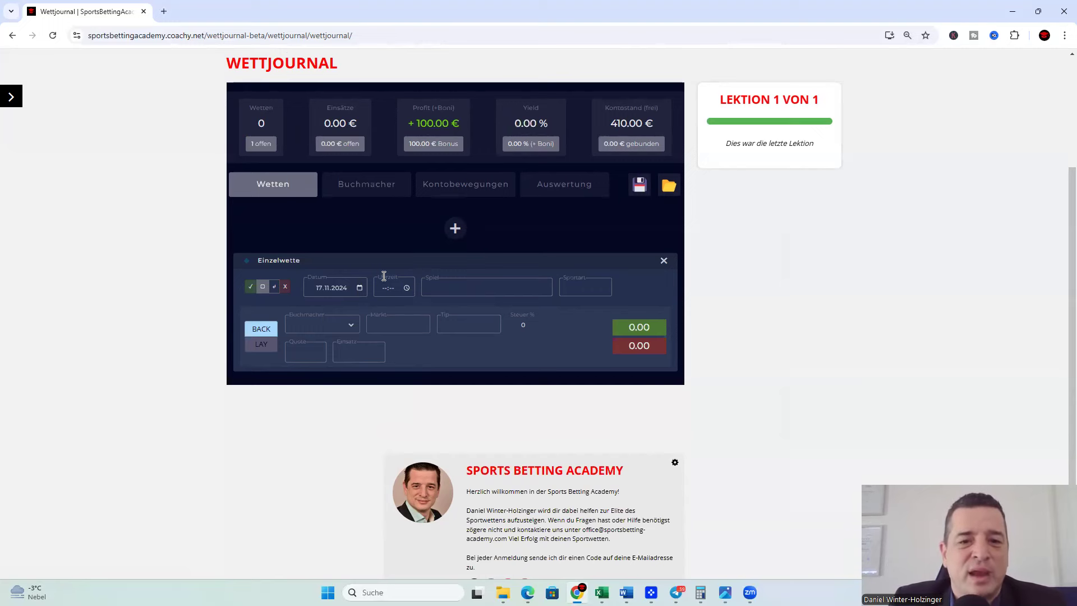
pyautogui.click(407, 288)
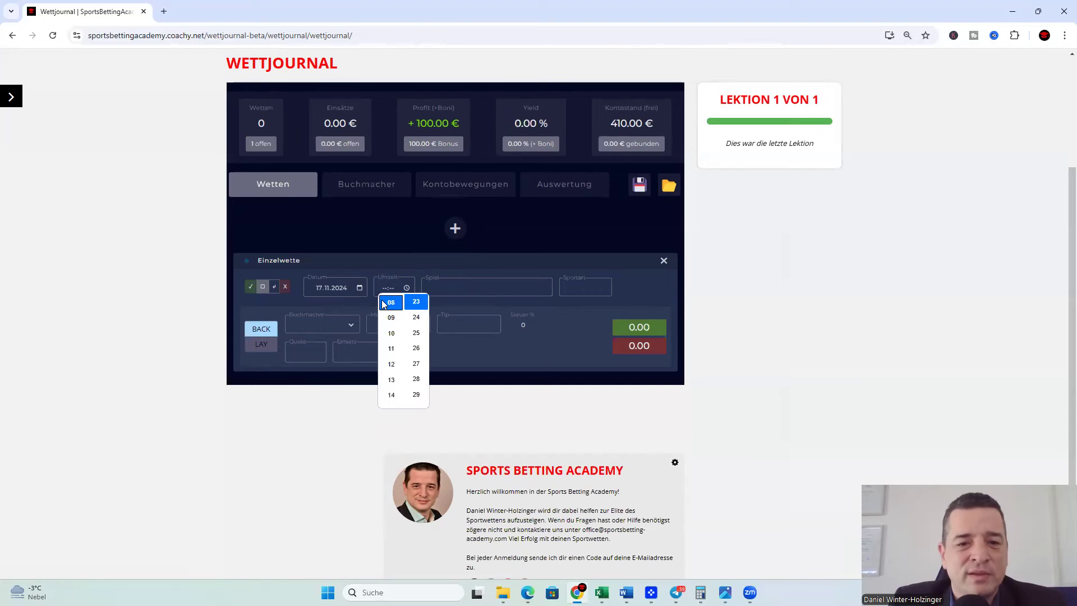
pyautogui.click(390, 331)
pyautogui.click(440, 290)
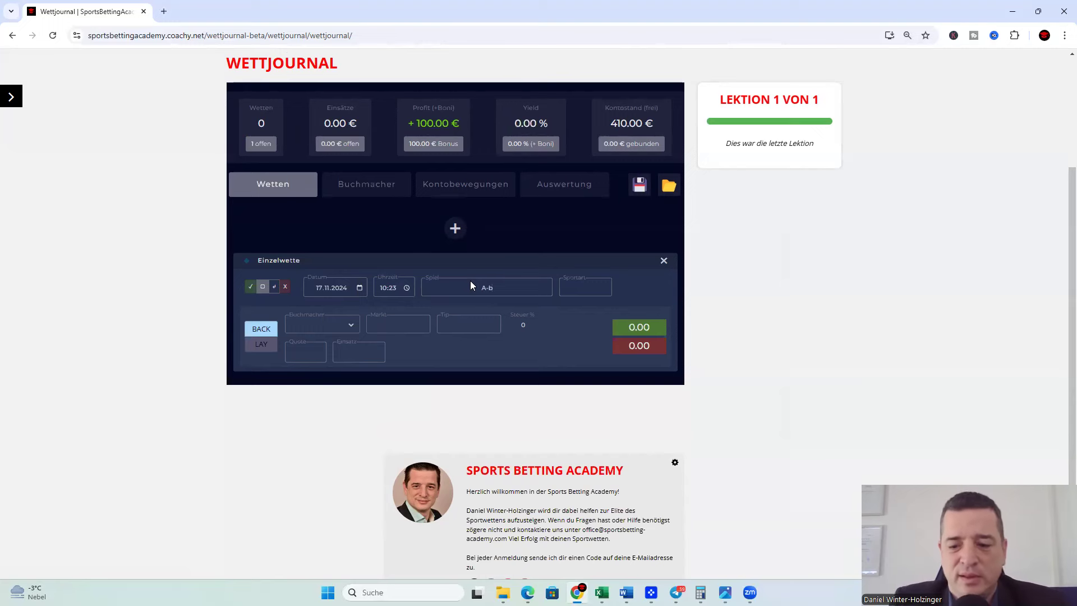
pyautogui.click(572, 285)
pyautogui.write('Fußball')
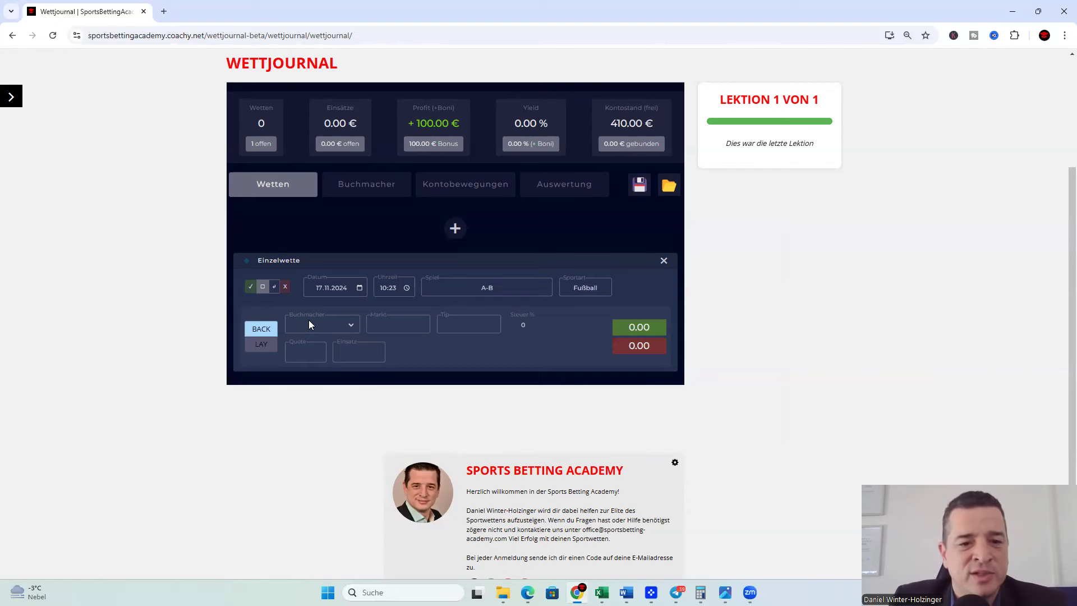
# Set the bet's bookmaker to bet365, its market to over under 2,5 and its tip to under 2,5
pyautogui.click(350, 325)
pyautogui.click(337, 335)
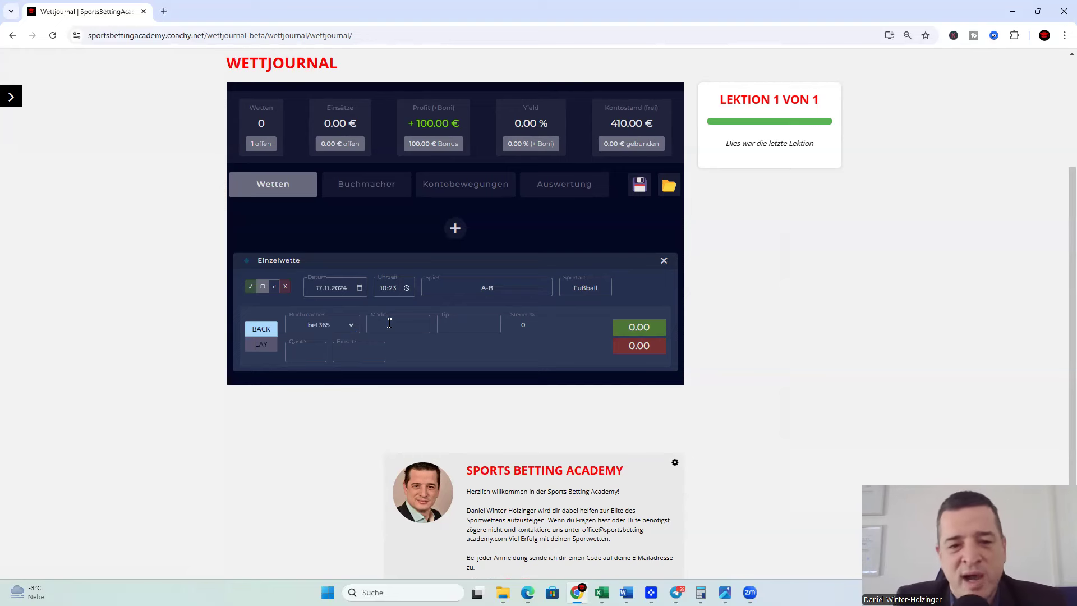
pyautogui.click(389, 324)
pyautogui.write('over')
pyautogui.write(' under 2,5')
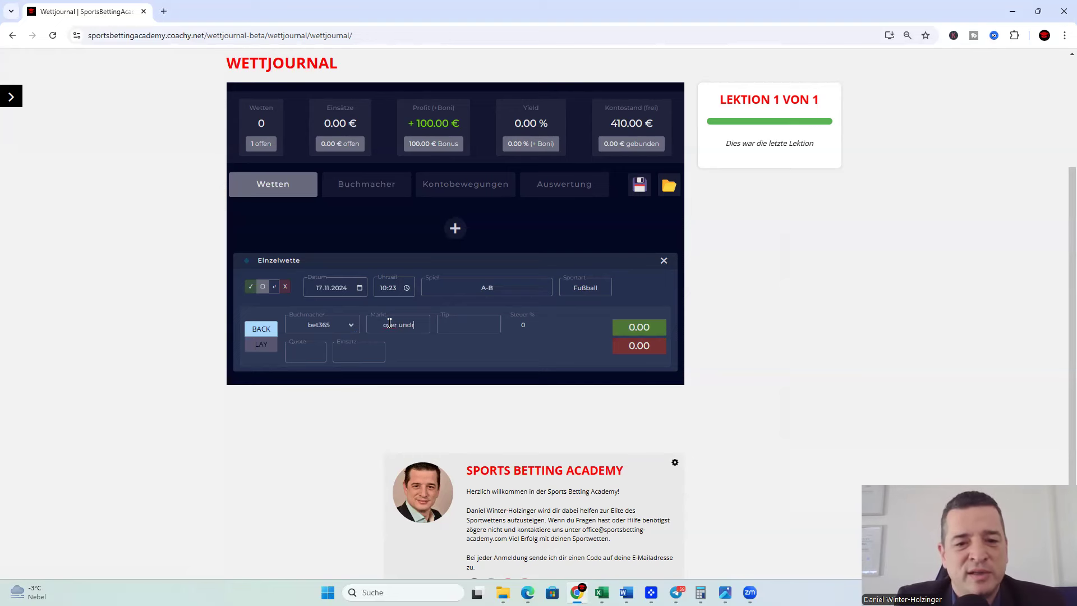
pyautogui.press('Tab')
pyautogui.write('u')
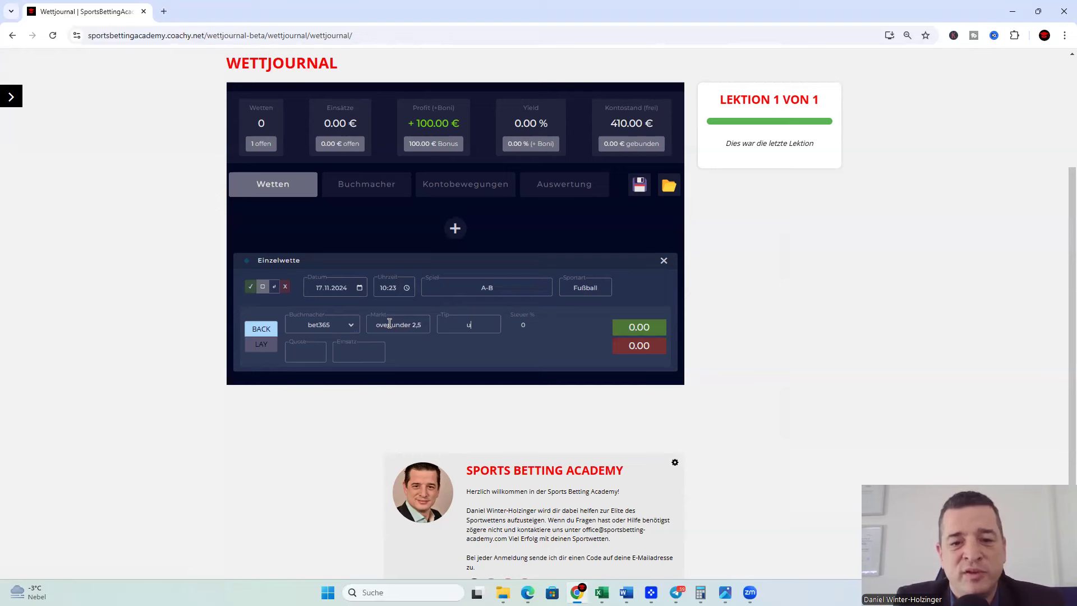
pyautogui.write('nder 2,5')
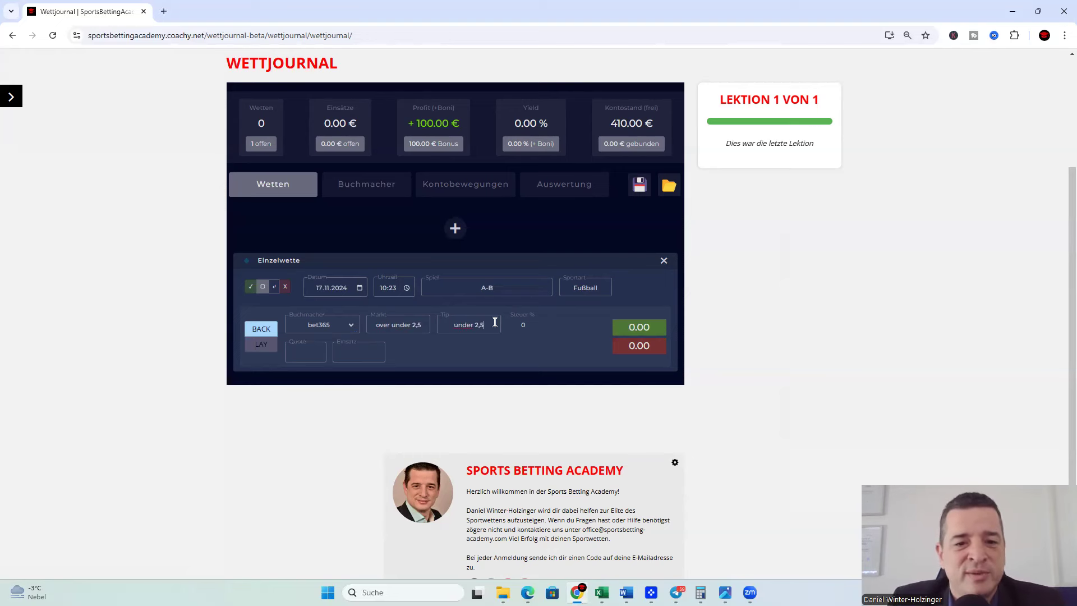
# Turn the single bet into a value bet with odds of 2,5, a chance of 45 and a stake of 10
pyautogui.click(247, 262)
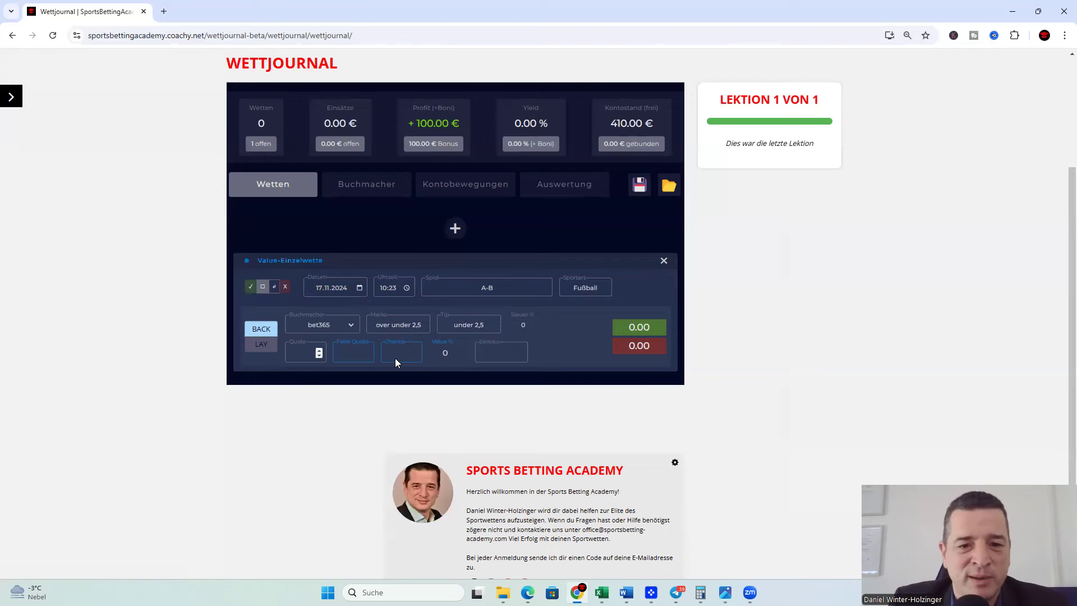
pyautogui.write('2.5')
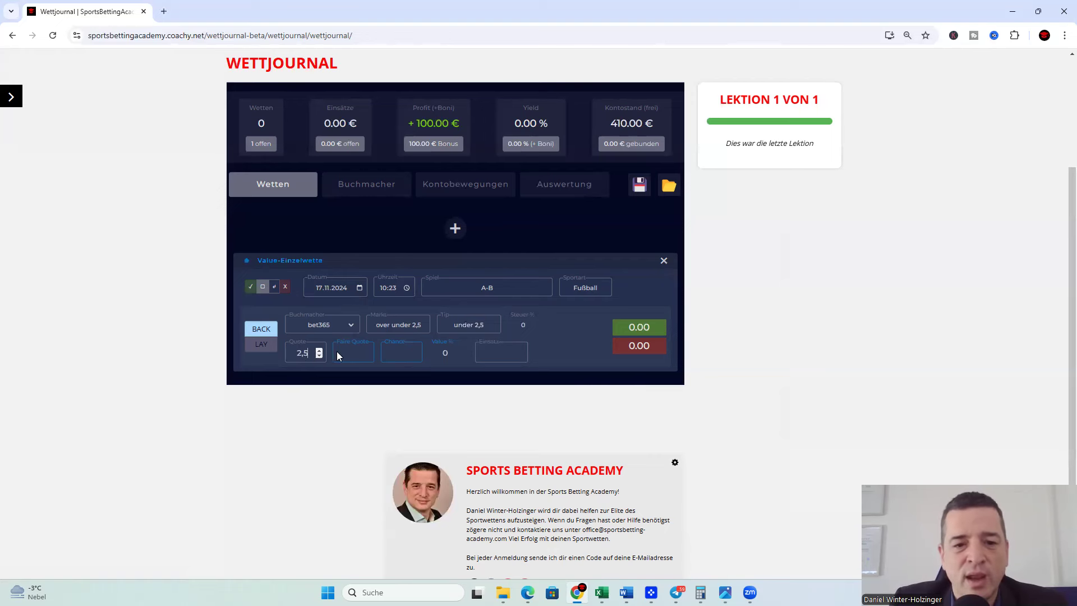
pyautogui.click(408, 356)
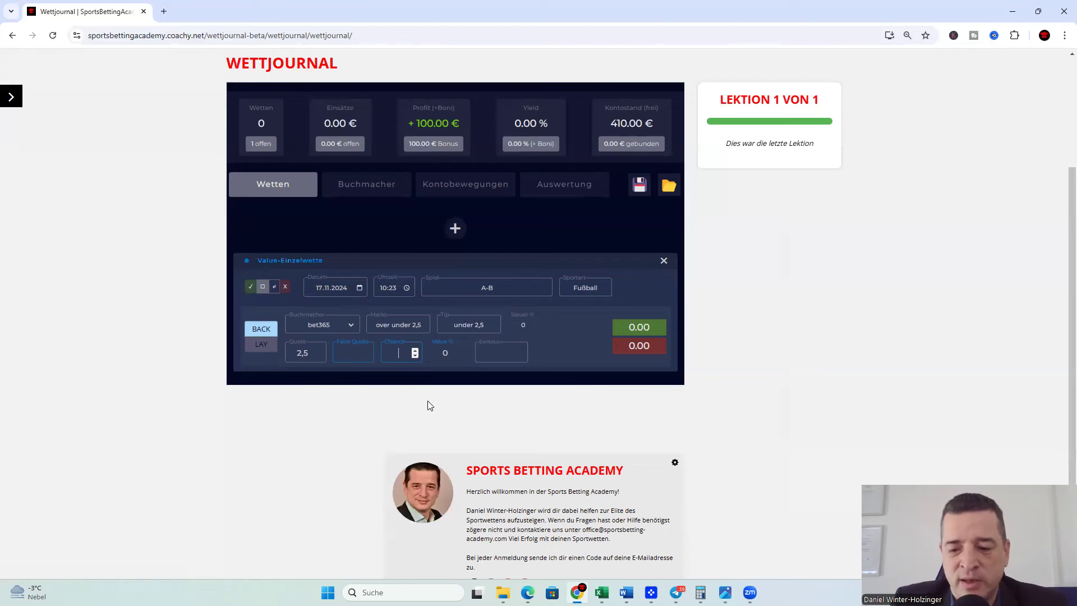
pyautogui.write('45')
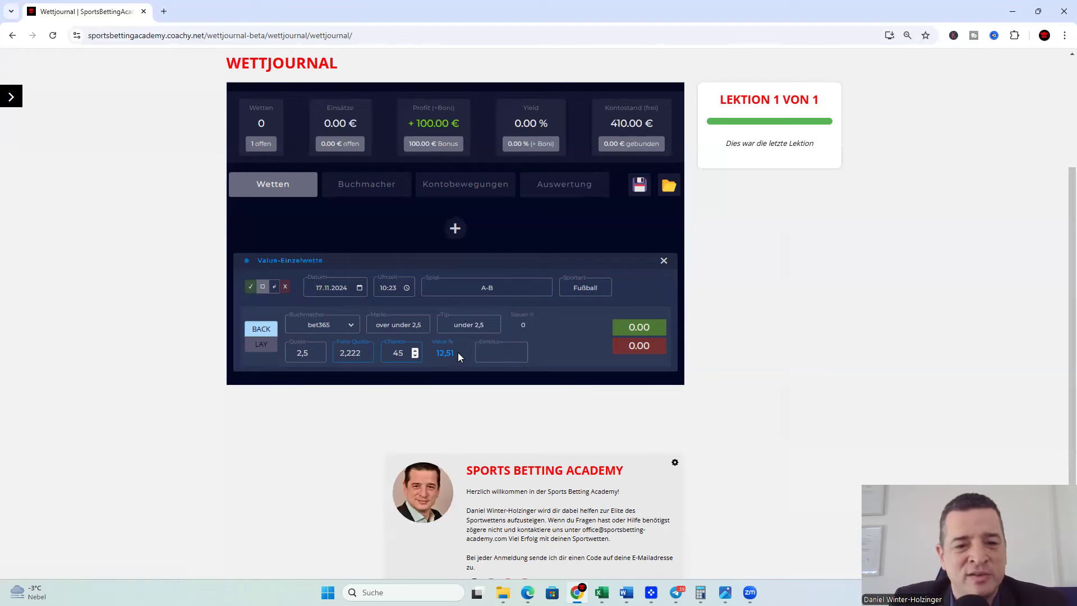
pyautogui.click(493, 352)
pyautogui.write('10')
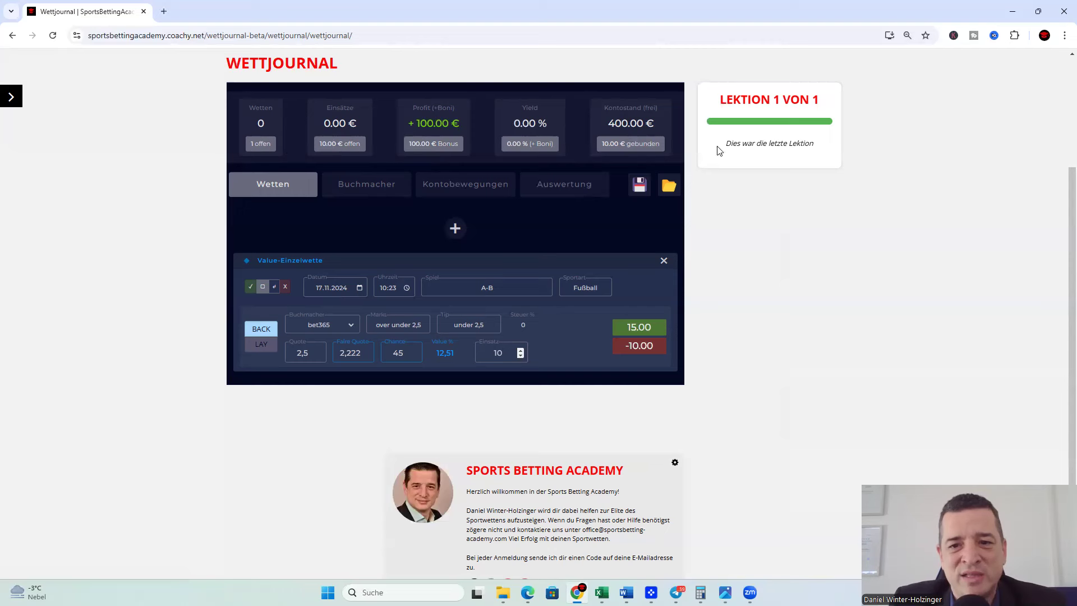
# Add a value single bet dated 17.11.2024 at 08:24 for the game C-D with Eishockey as the sport
pyautogui.click(456, 231)
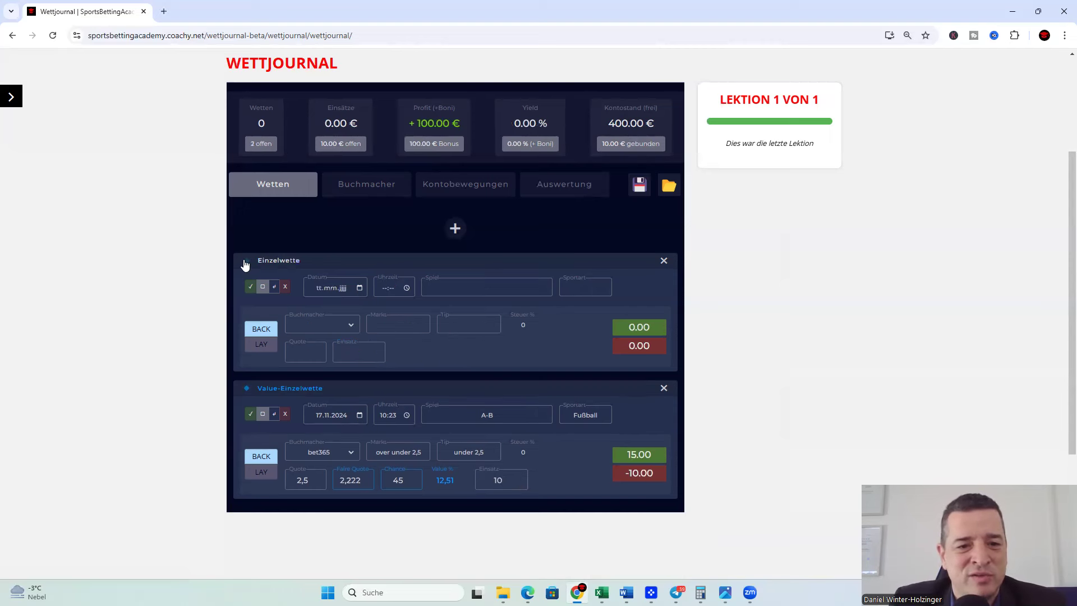
pyautogui.click(359, 288)
pyautogui.click(394, 345)
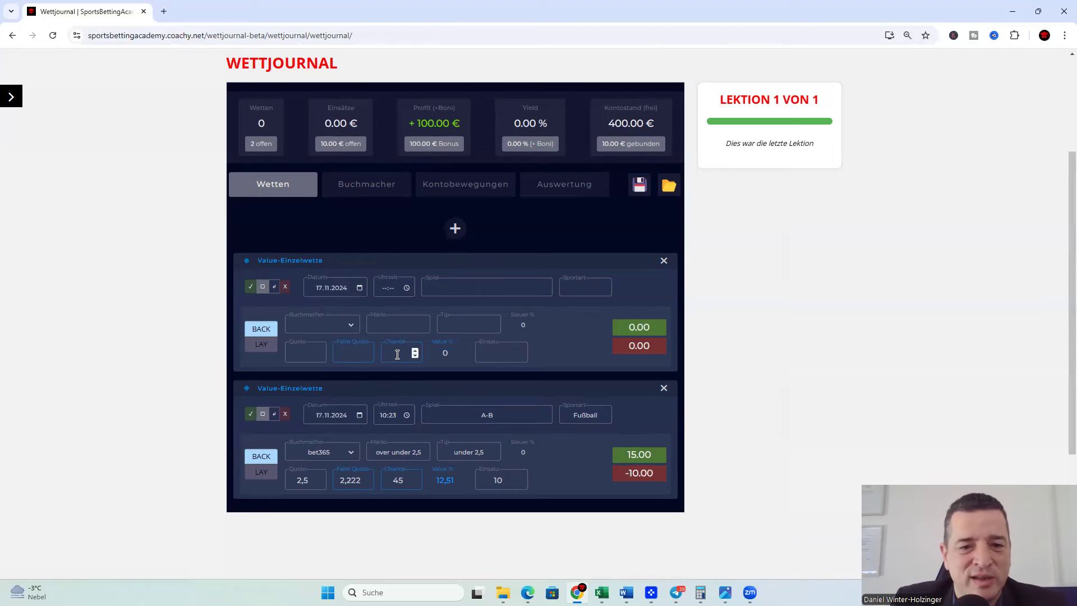
pyautogui.click(441, 285)
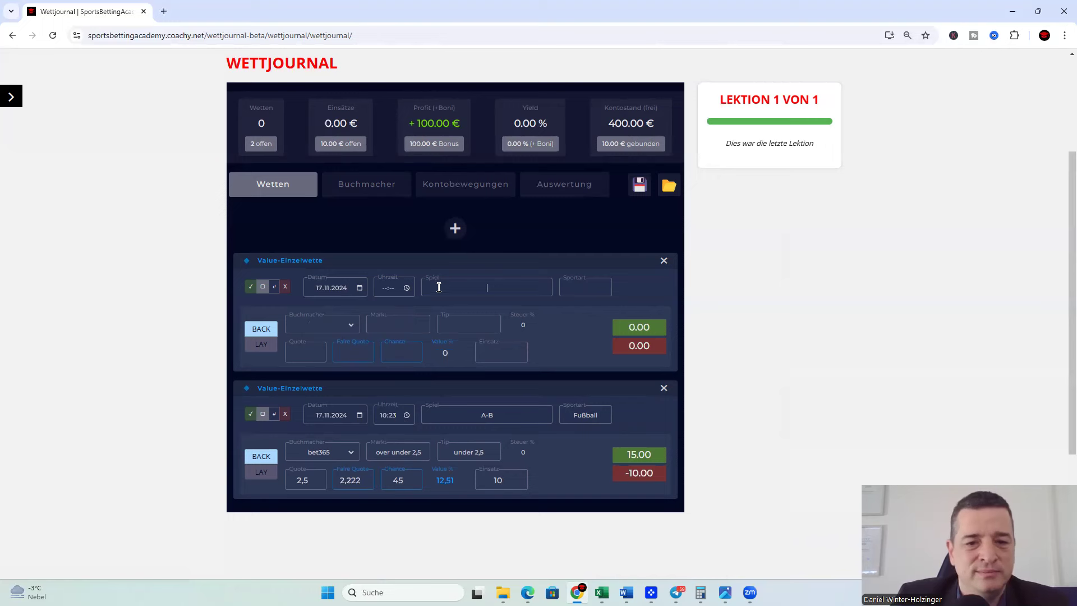
pyautogui.click(408, 289)
pyautogui.click(389, 301)
pyautogui.click(468, 286)
pyautogui.write('c-D')
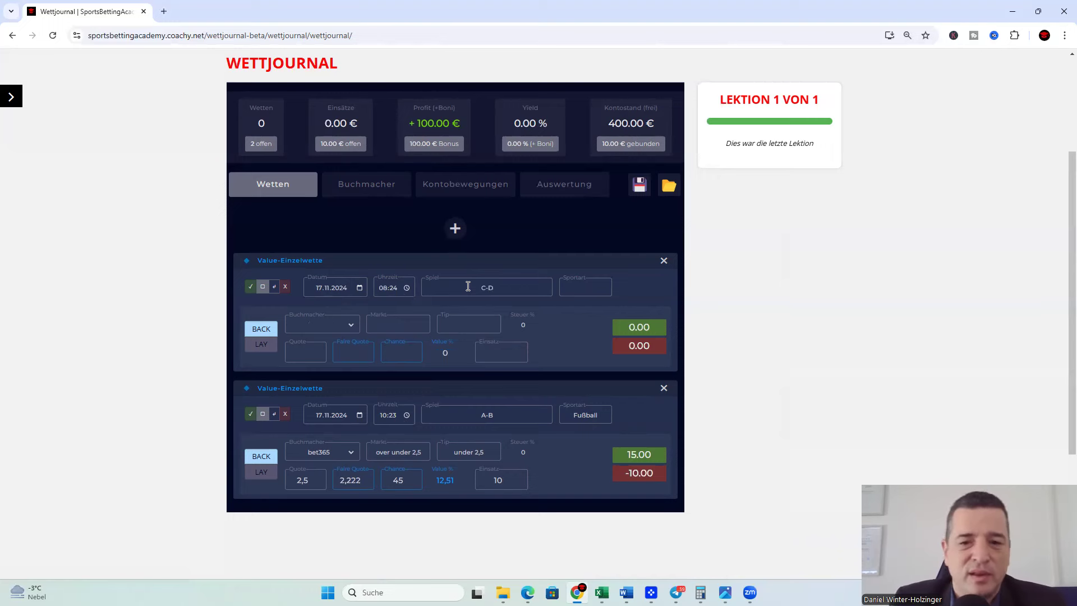
pyautogui.click(580, 288)
pyautogui.write('Eishockey')
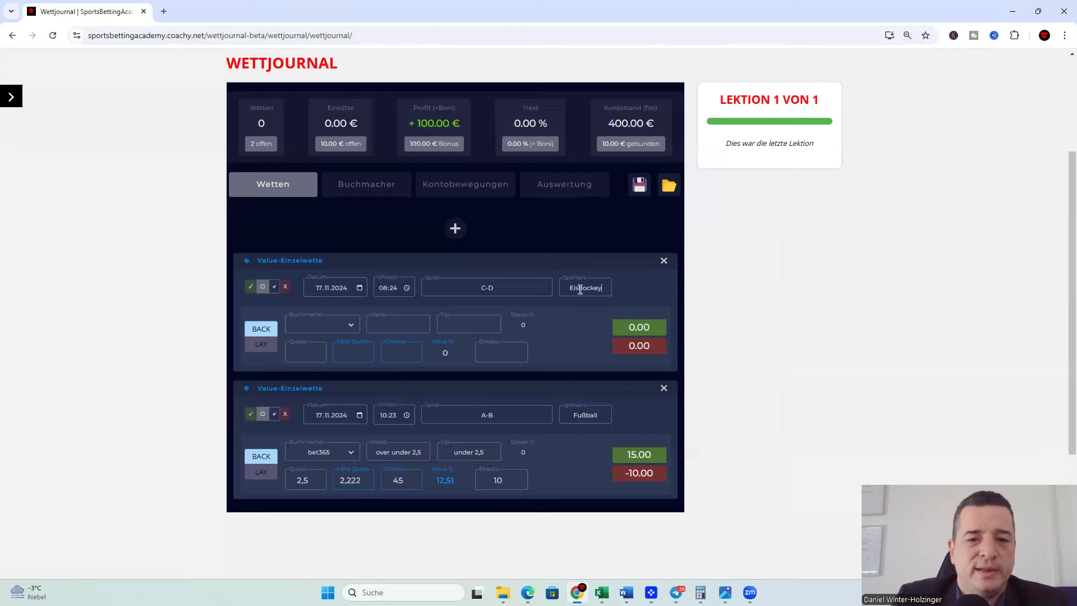
# Set the C-D bet's bookmaker to neobet, its market to Sieg and its tip to Tipp 1
pyautogui.click(332, 322)
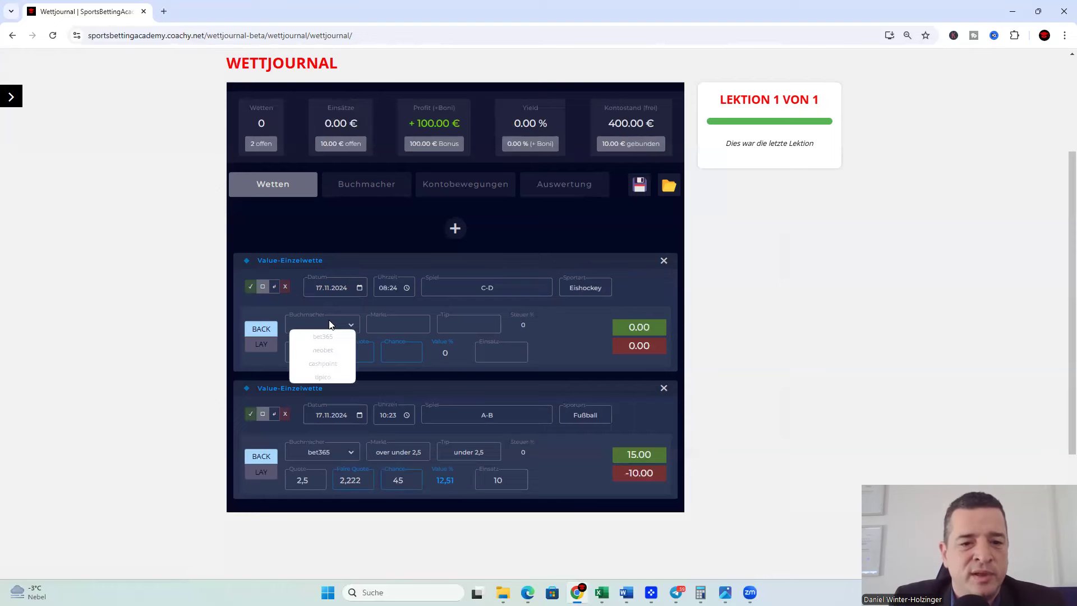
pyautogui.click(330, 358)
pyautogui.click(386, 325)
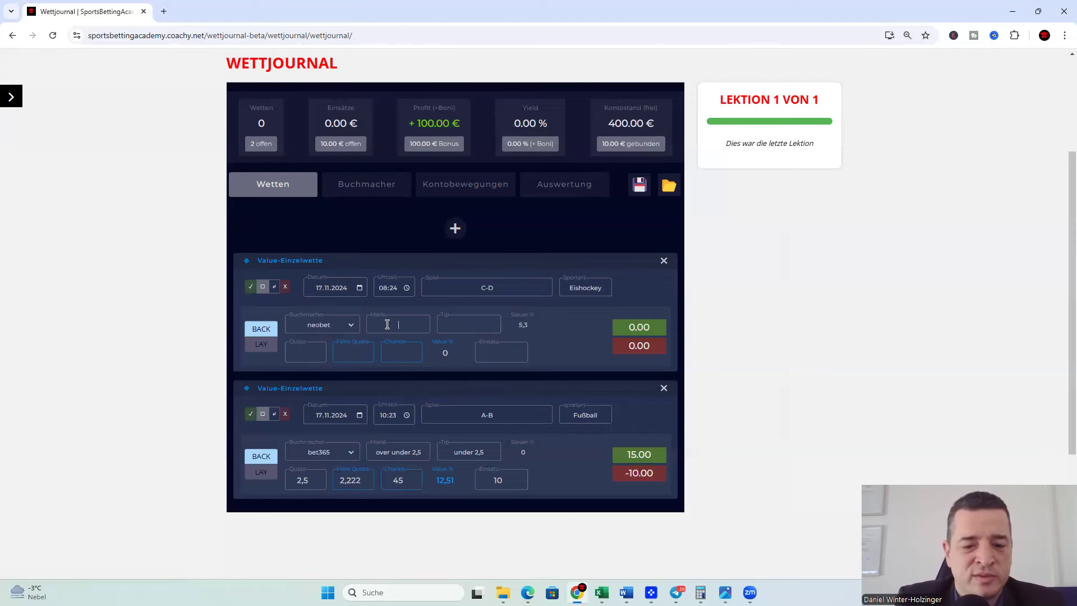
pyautogui.write('Sieg')
pyautogui.press('Tab')
pyautogui.write('Tipp 1')
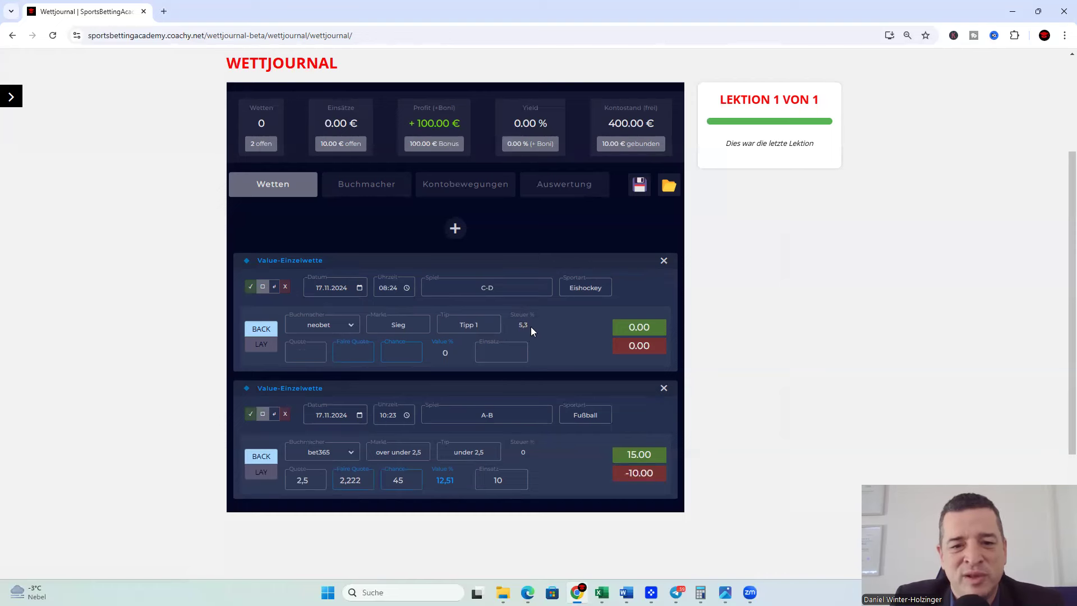
# Enter odds of 2,4, fair odds of 2,2 and a stake of 10 for the C-D bet
pyautogui.click(306, 352)
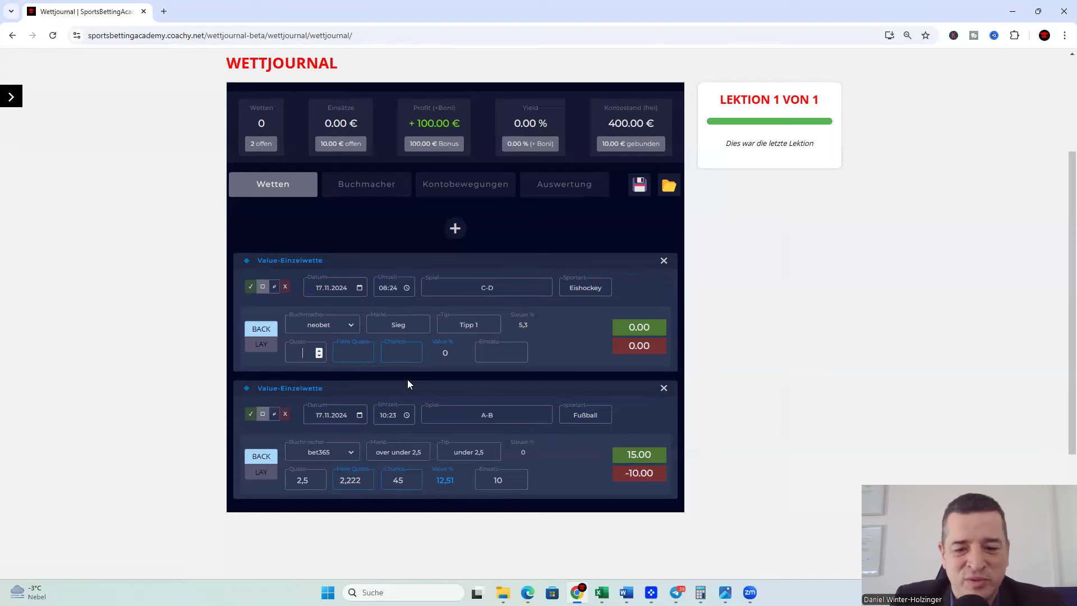
pyautogui.write('2,4')
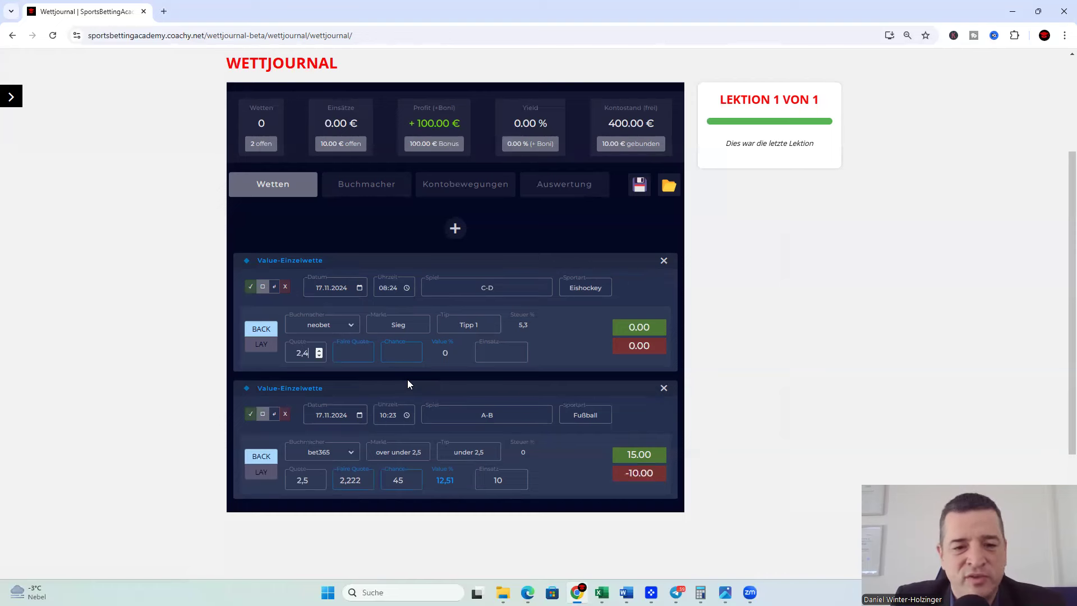
pyautogui.click(354, 354)
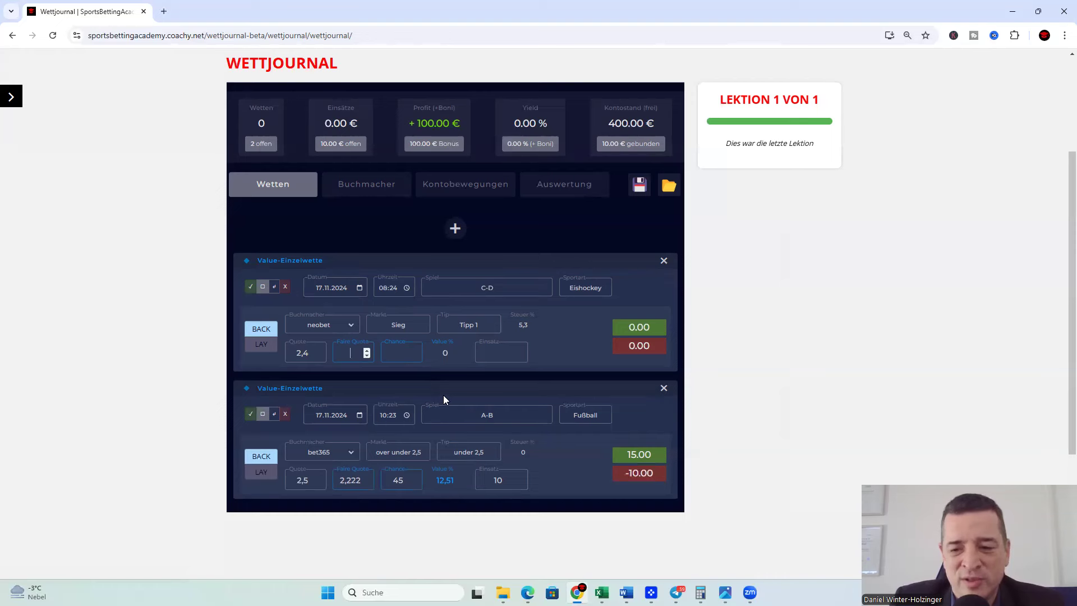
pyautogui.write('2,2')
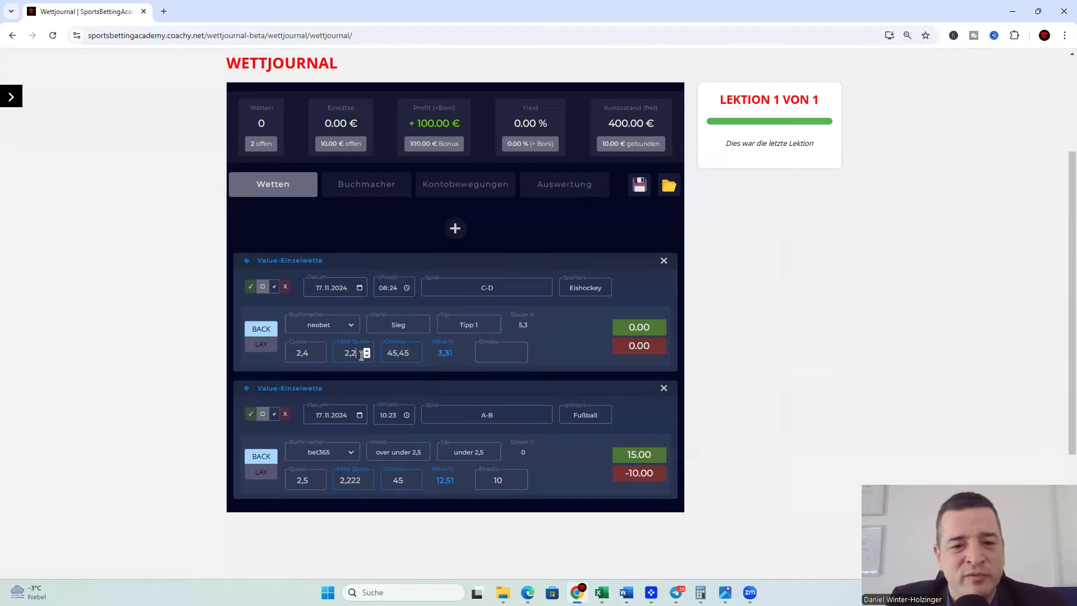
pyautogui.moveTo(414, 353); pyautogui.dragTo(375, 353)
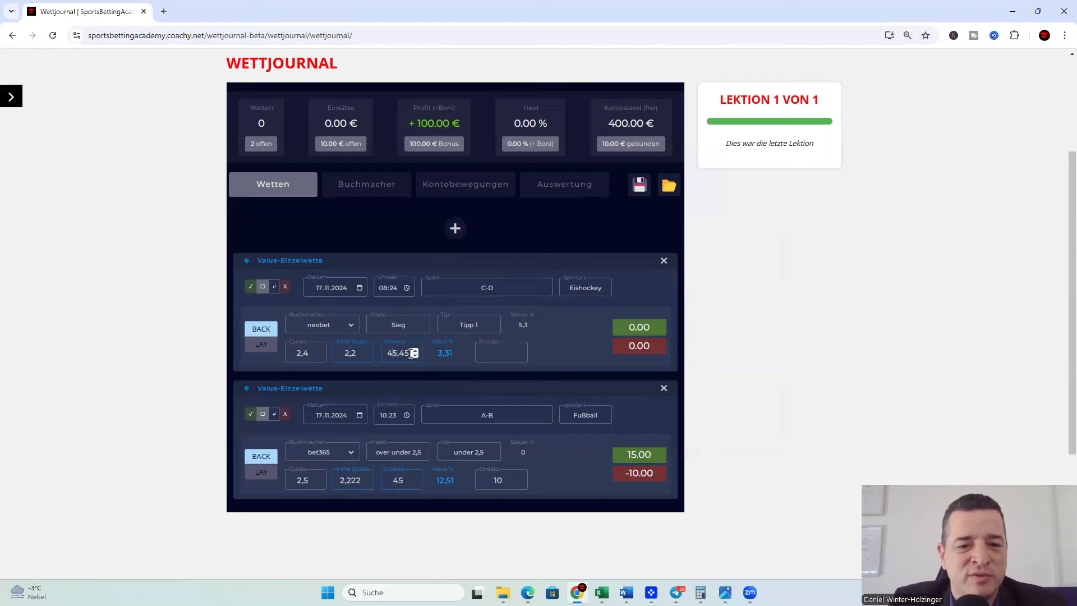
pyautogui.press('Tab')
pyautogui.write('10')
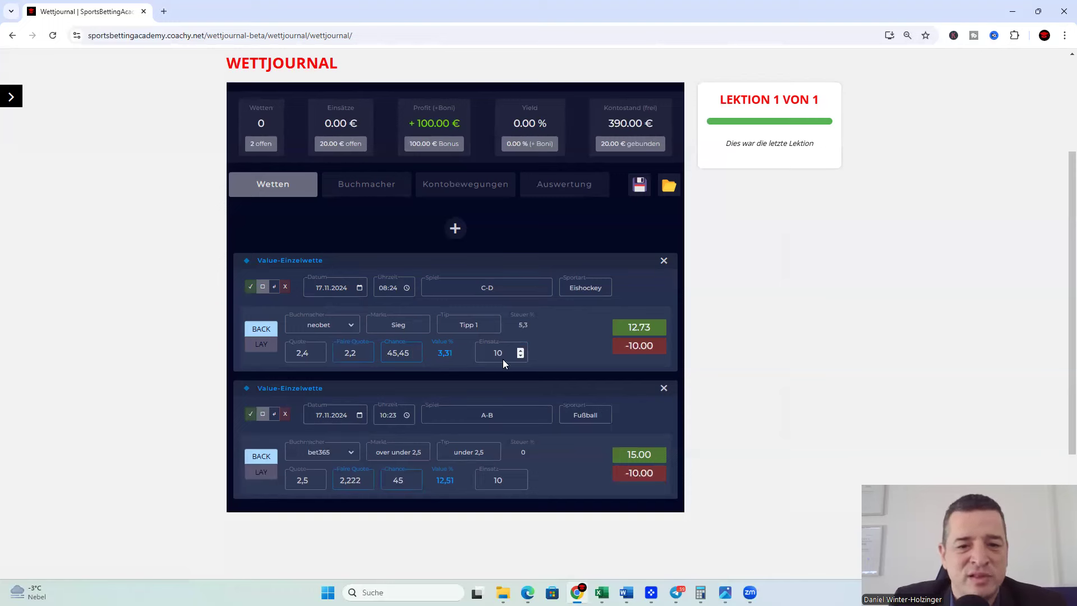
# Add another value single bet dated 17.11.2024 for the game E-F with Fußball as the sport
pyautogui.click(455, 228)
pyautogui.click(250, 262)
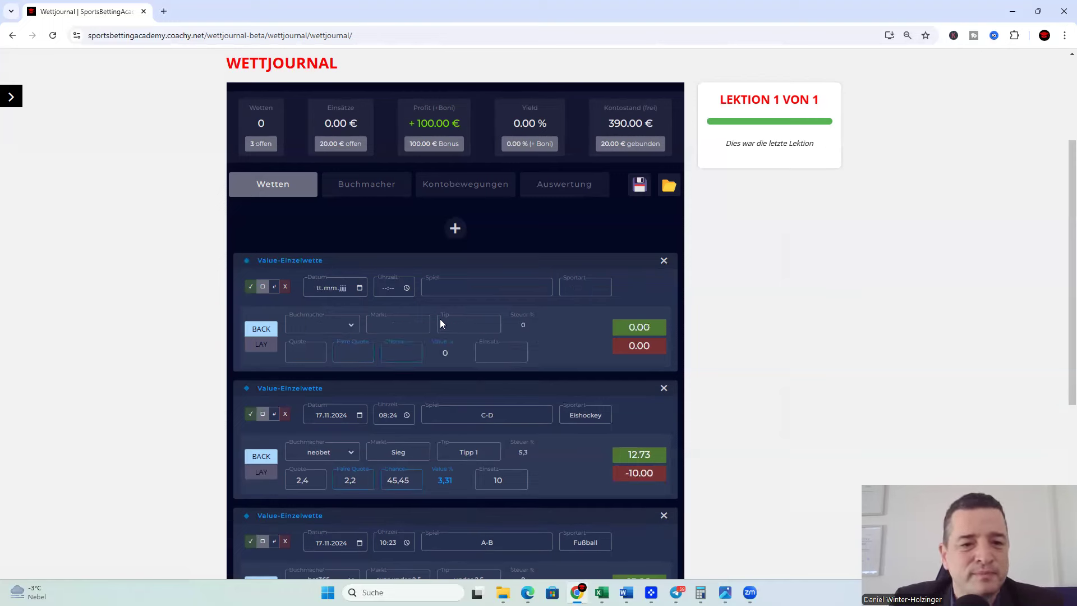
pyautogui.click(359, 287)
pyautogui.click(395, 360)
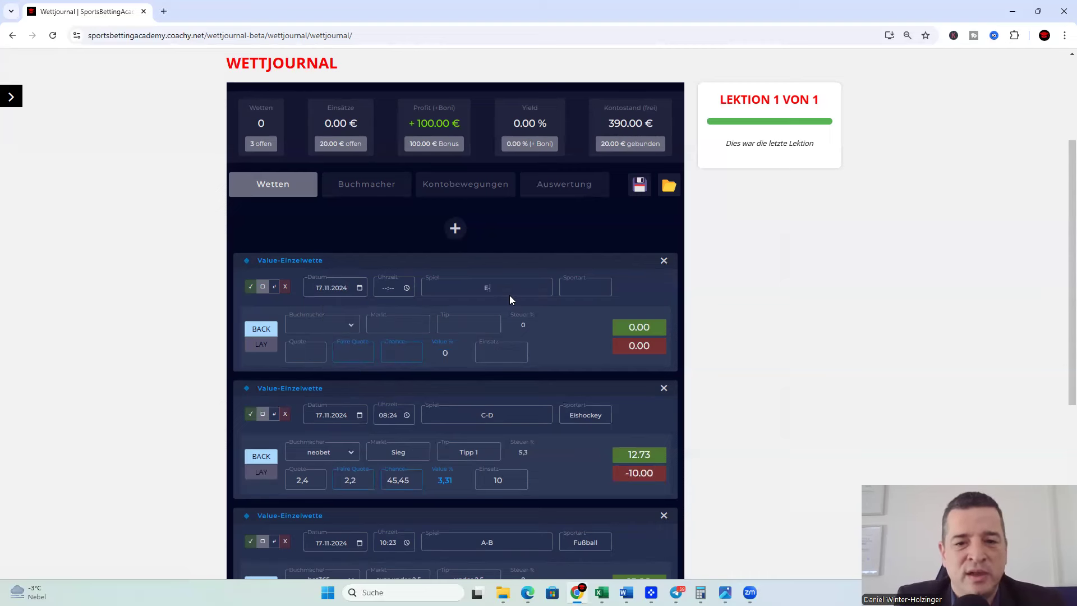
pyautogui.click(577, 288)
pyautogui.write('Fußball')
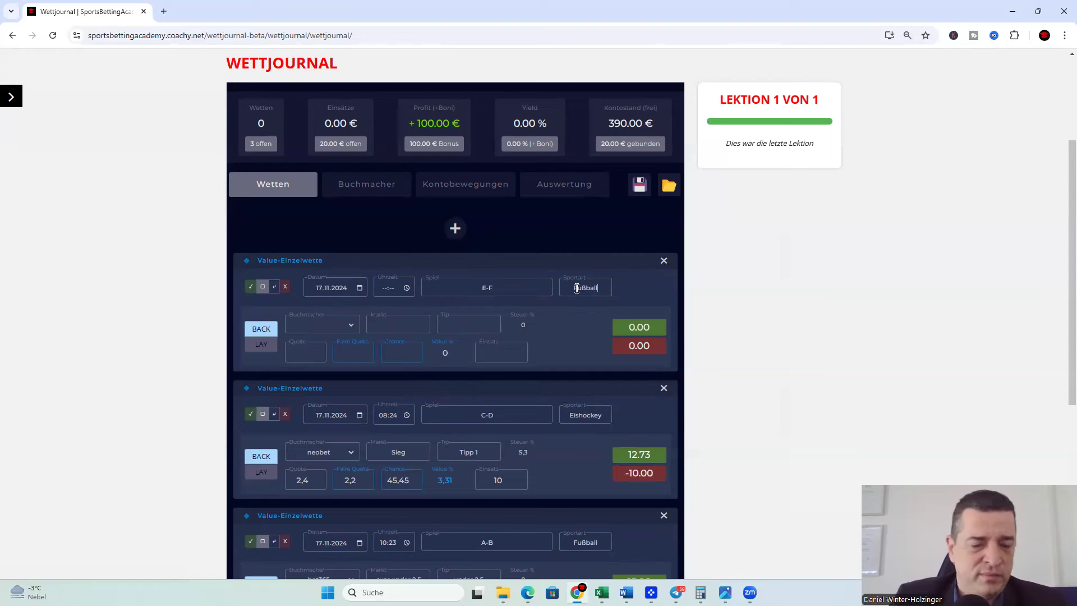
# Set the E-F bet's bookmaker to tipico, its market to Sieg and its tip to Tipp 2
pyautogui.click(348, 325)
pyautogui.click(323, 377)
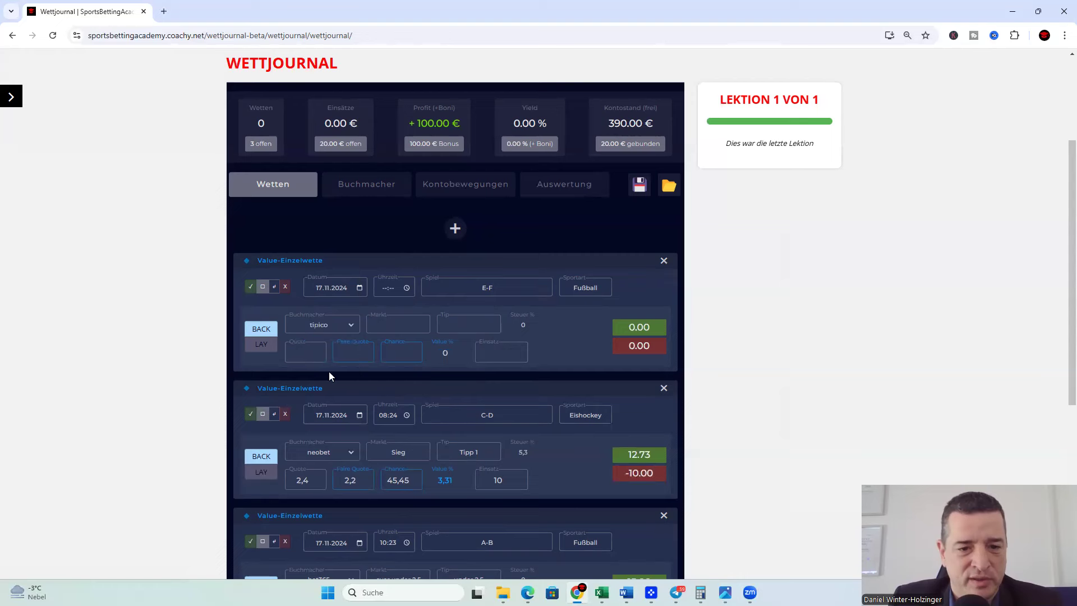
pyautogui.click(388, 325)
pyautogui.write('Sieg')
pyautogui.press('Tab')
pyautogui.write('Tipp 2')
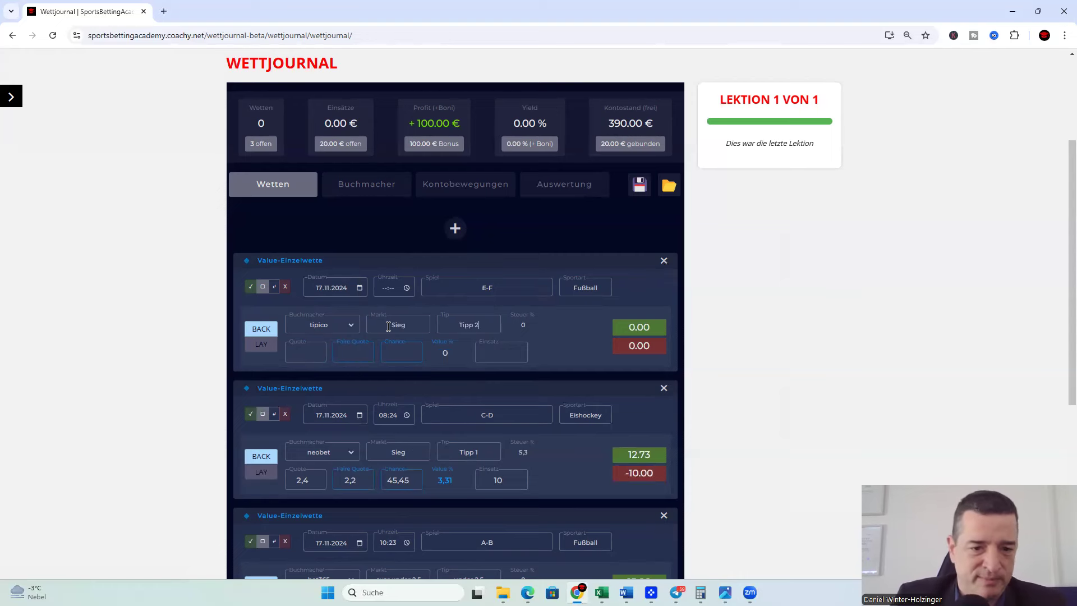
# Enter odds of 3,5, a chance of 30 and a stake of 10 for the E-F bet
pyautogui.click(295, 351)
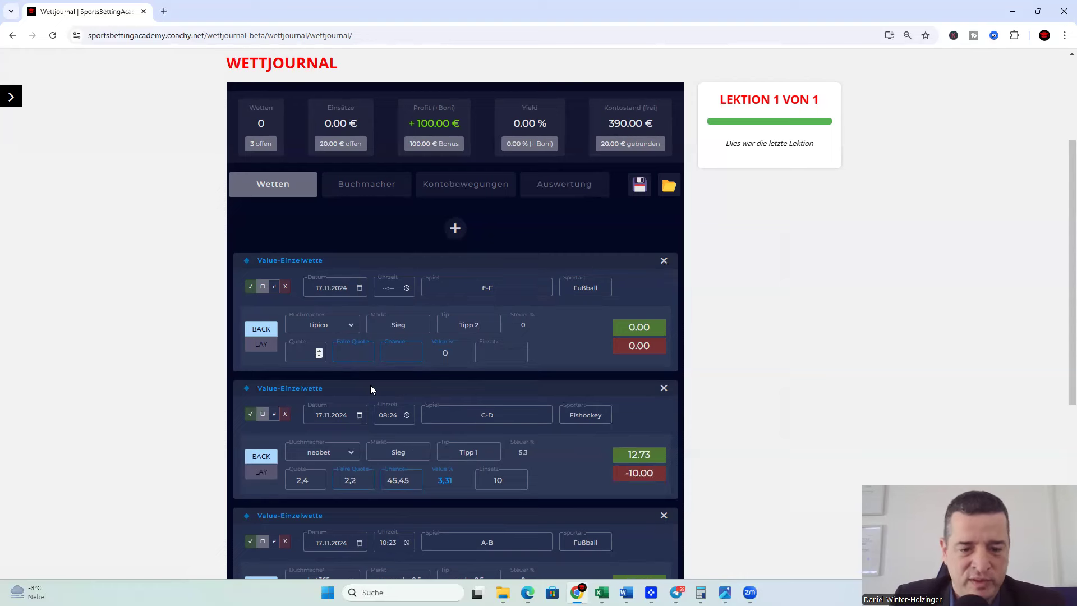
pyautogui.write('35')
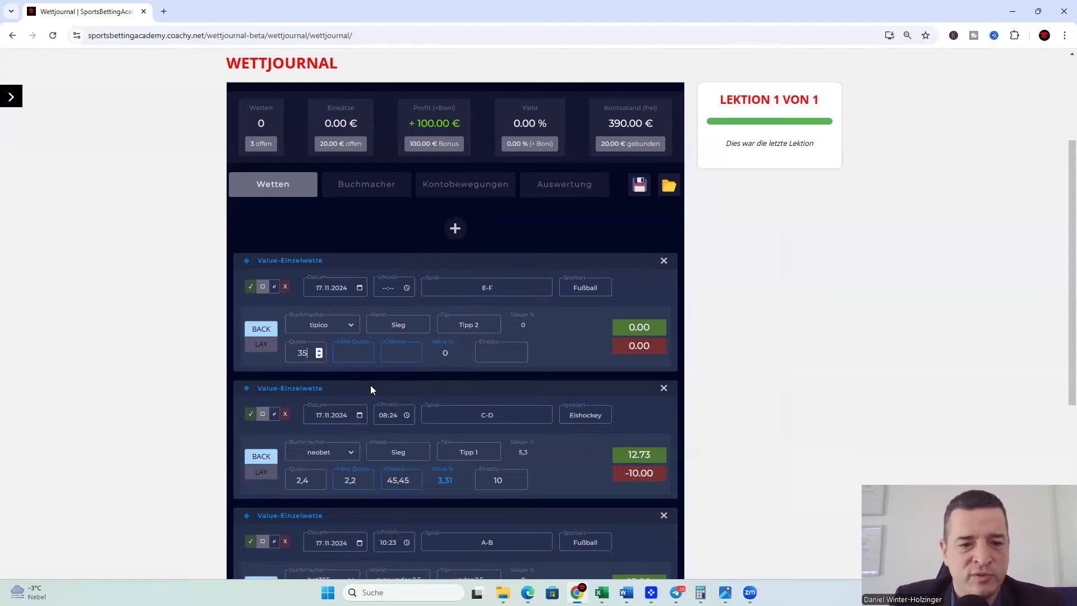
pyautogui.press('BackSpace')
pyautogui.write(',5')
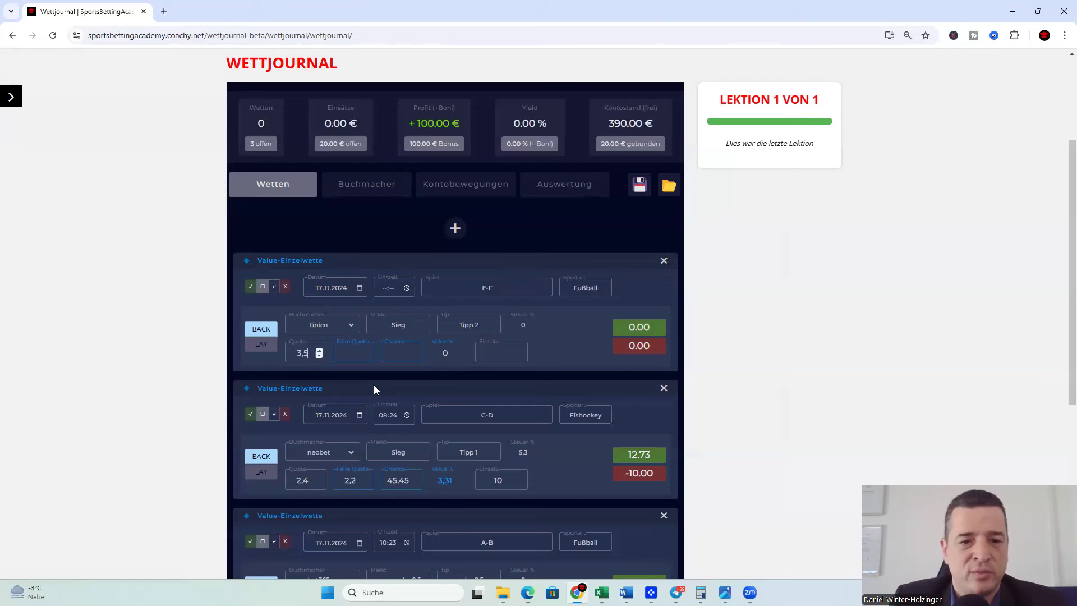
pyautogui.click(395, 354)
pyautogui.write('30')
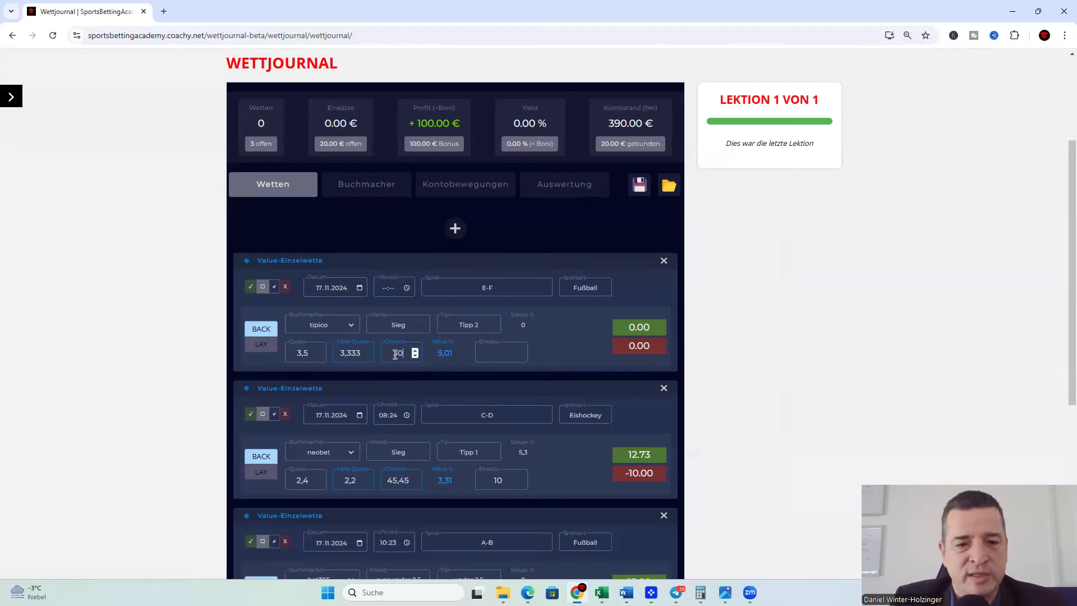
pyautogui.click(359, 353)
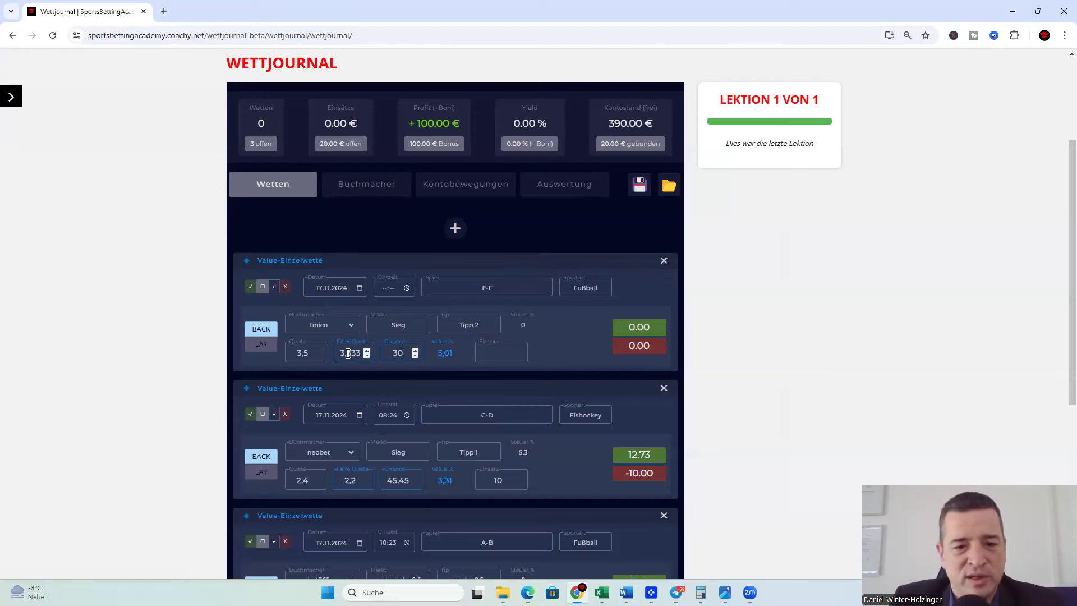
pyautogui.moveTo(362, 353); pyautogui.dragTo(326, 349)
pyautogui.click(498, 352)
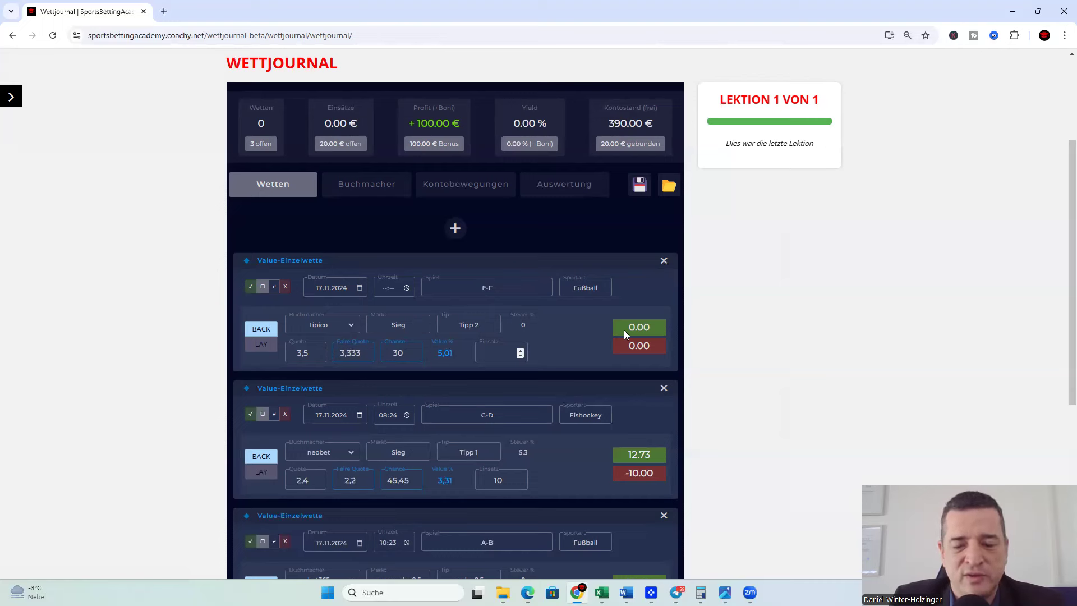
pyautogui.write('10')
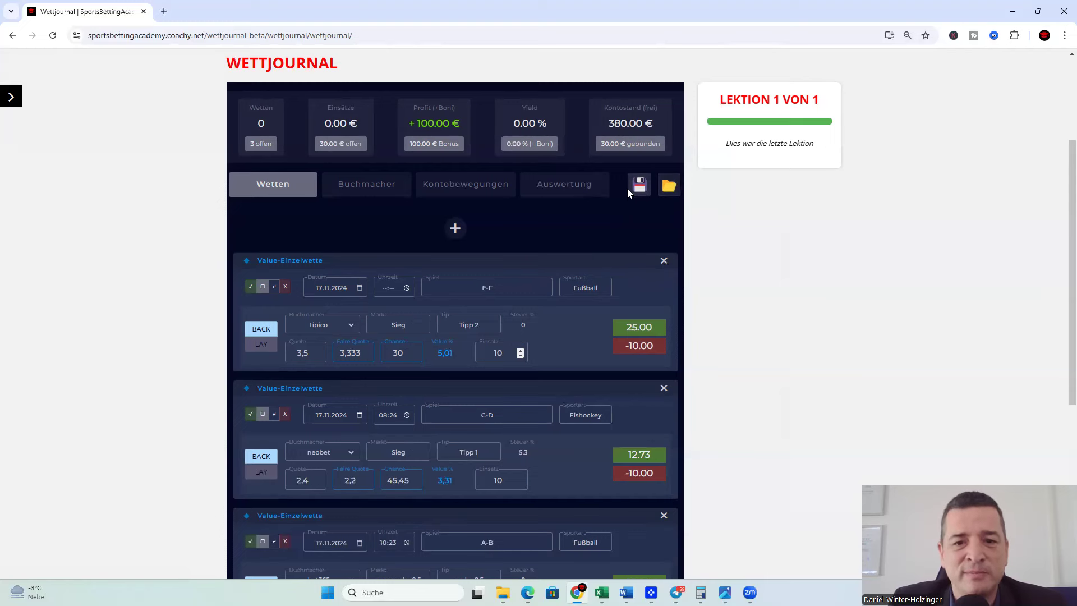
# Look at the evaluation of all bets and of the value bets, and return to the list of recorded bets
pyautogui.click(566, 191)
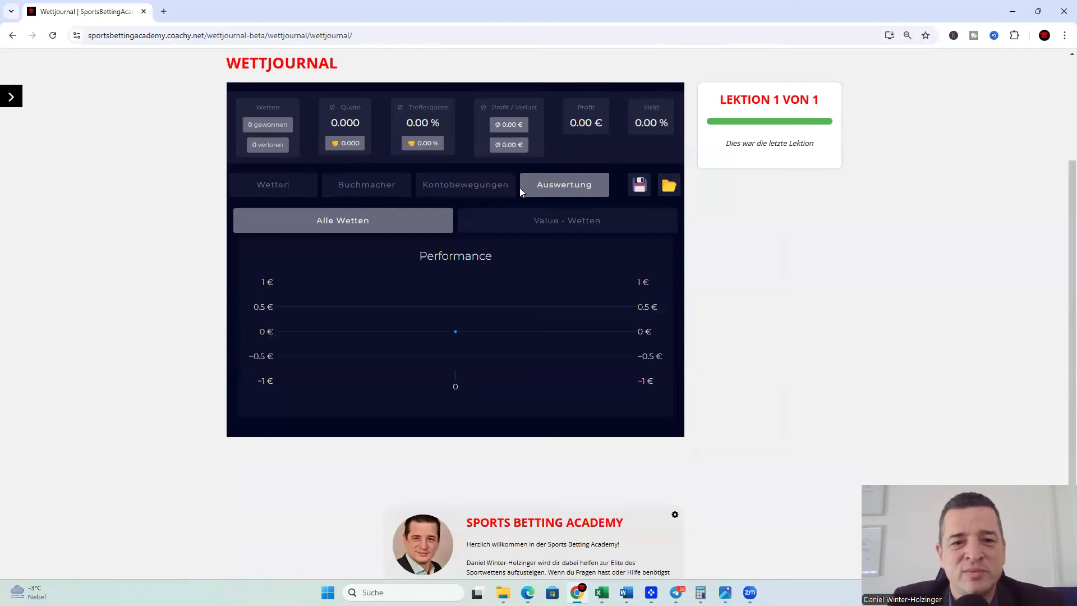
pyautogui.click(541, 226)
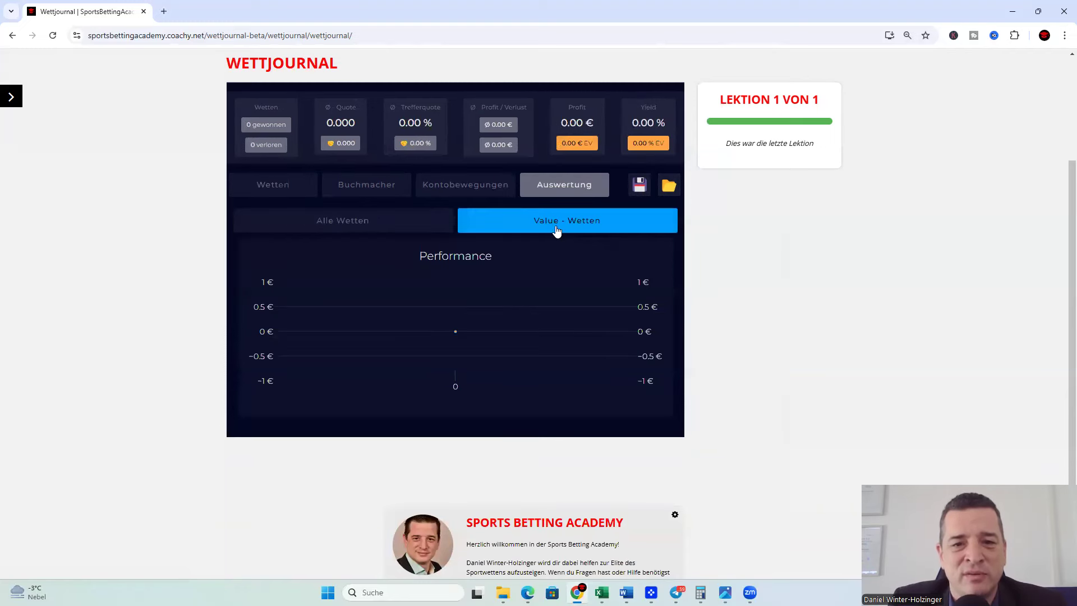
pyautogui.click(255, 183)
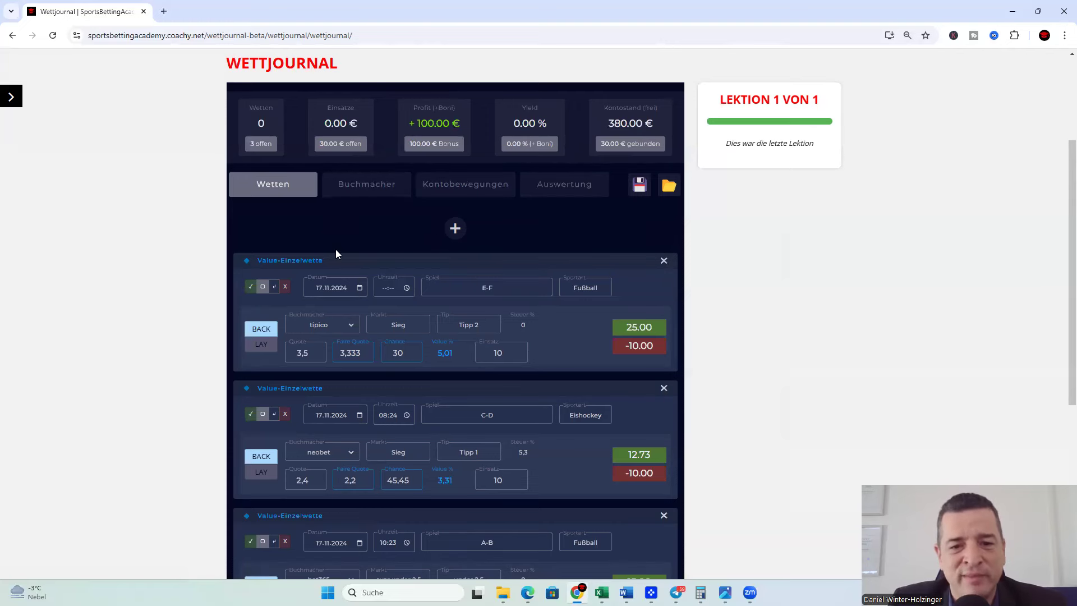
pyautogui.scroll(-1, 335, 253)
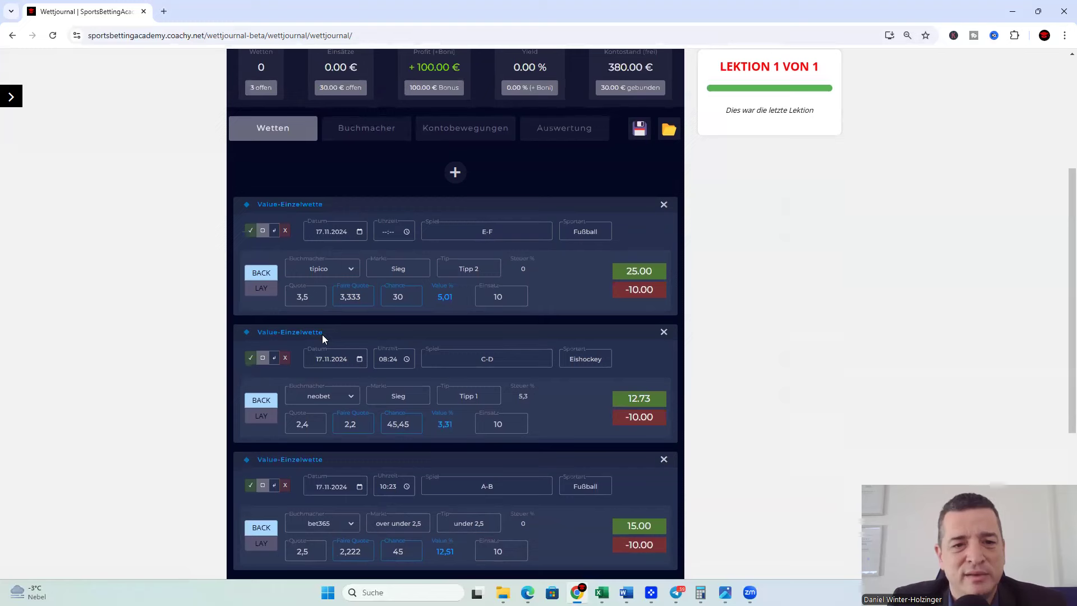
# Review the open stakes and tied-up account balances of each bookmaker in the bookmaker overview
pyautogui.click(349, 129)
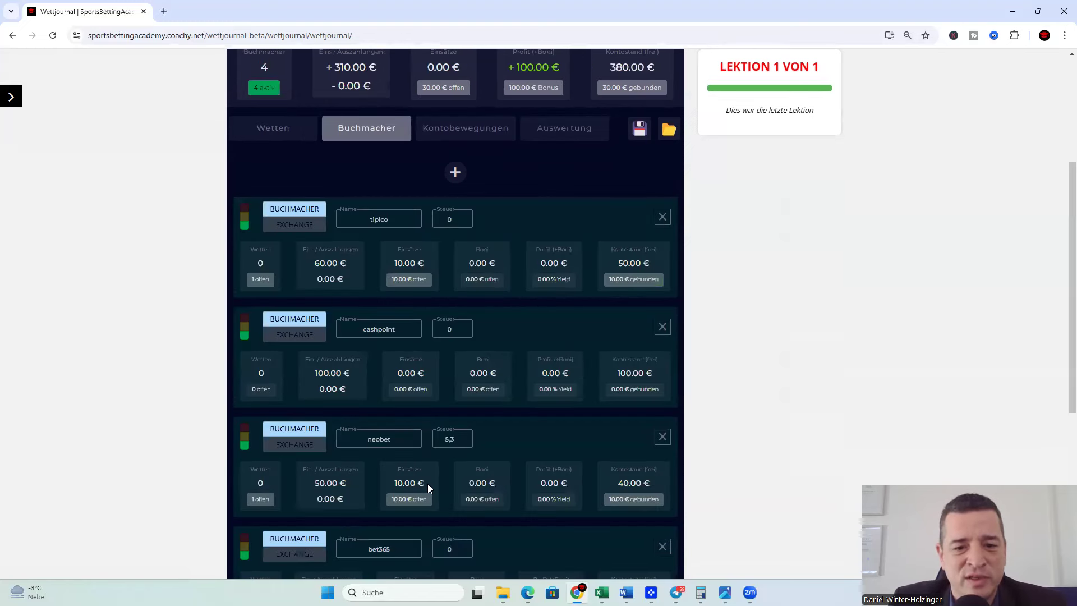
pyautogui.scroll(-1, 427, 484)
pyautogui.scroll(-1, 406, 482)
pyautogui.scroll(3, 407, 494)
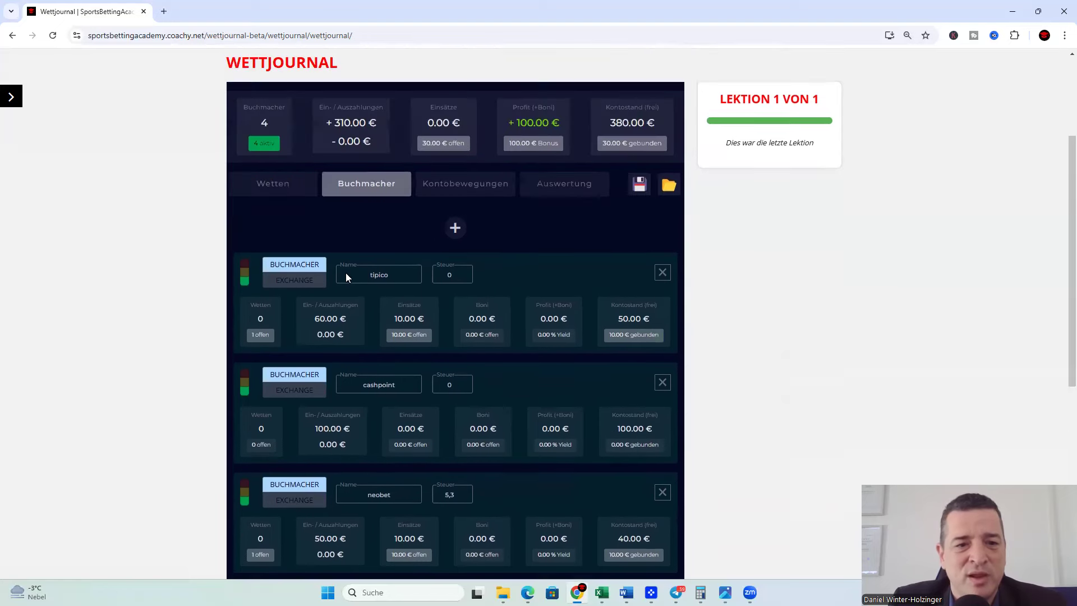
# Mark the A-B and C-D bets as won and the E-F bet as lost
pyautogui.click(273, 186)
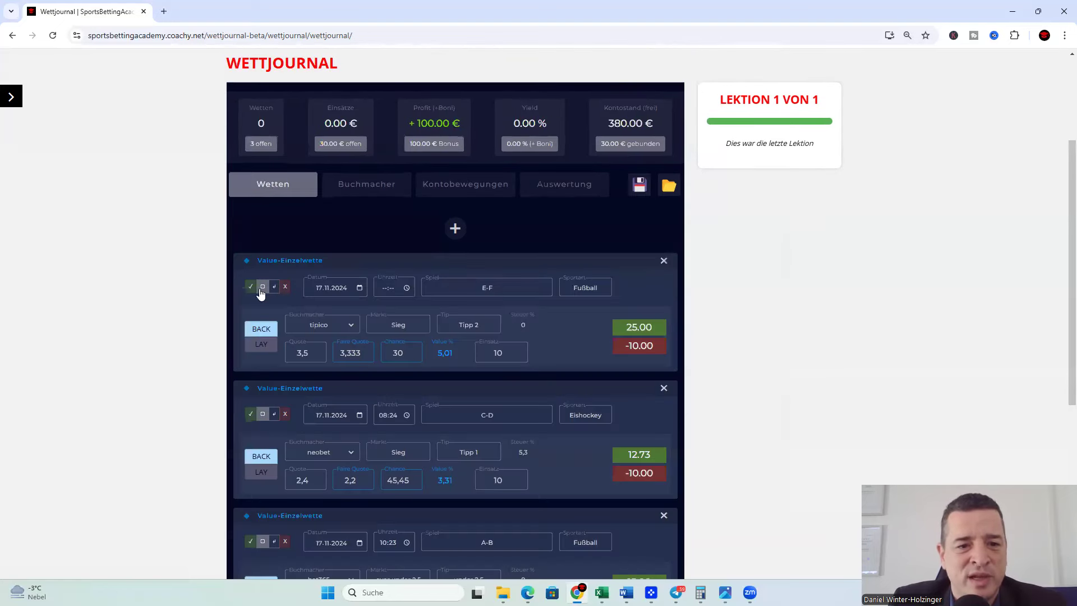
pyautogui.scroll(-2, 360, 324)
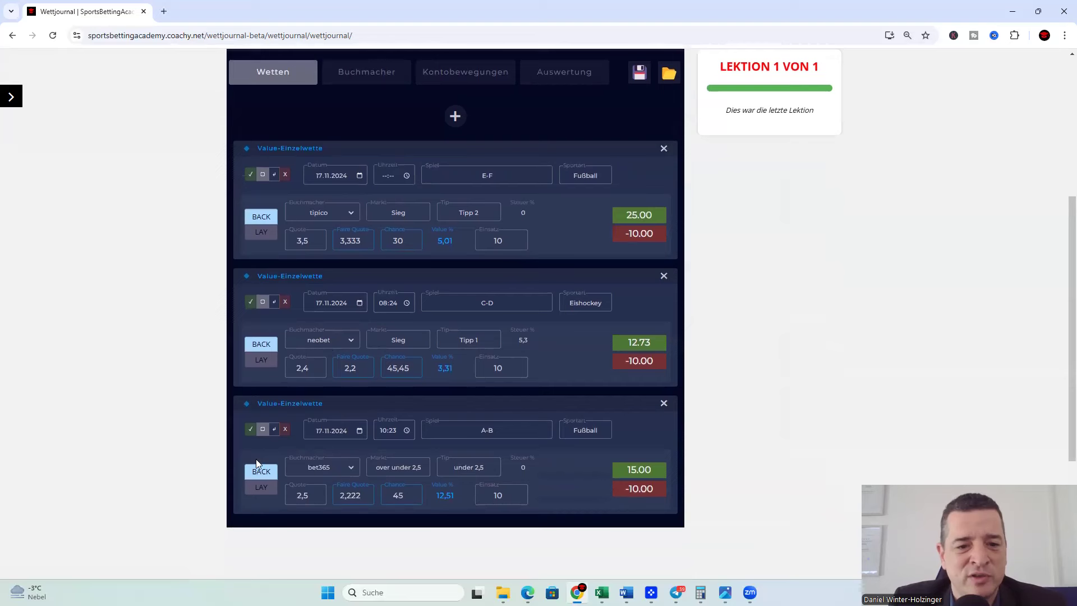
pyautogui.click(249, 431)
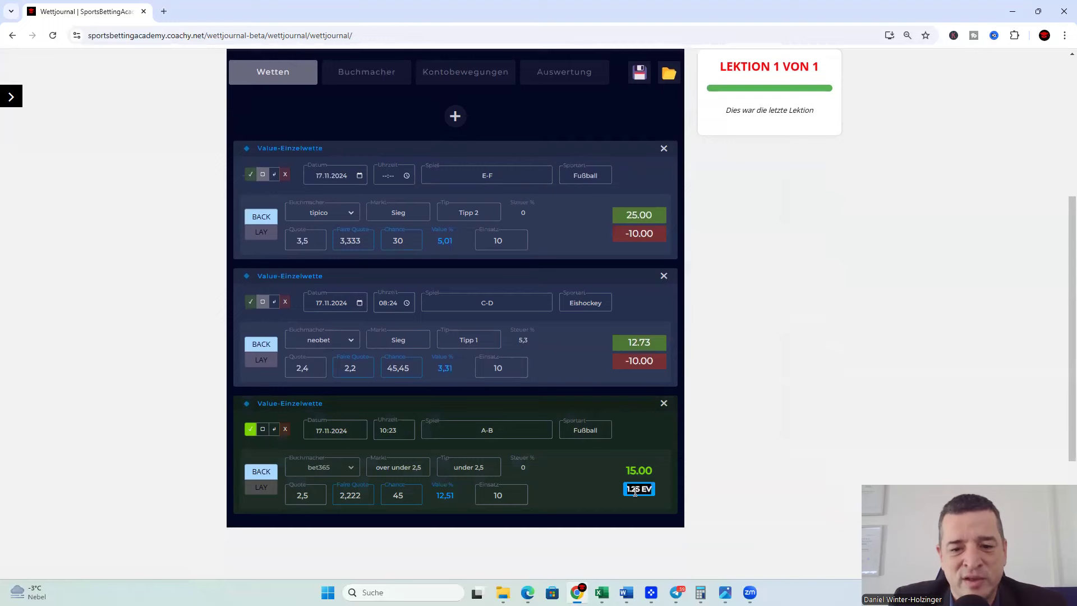
pyautogui.click(251, 304)
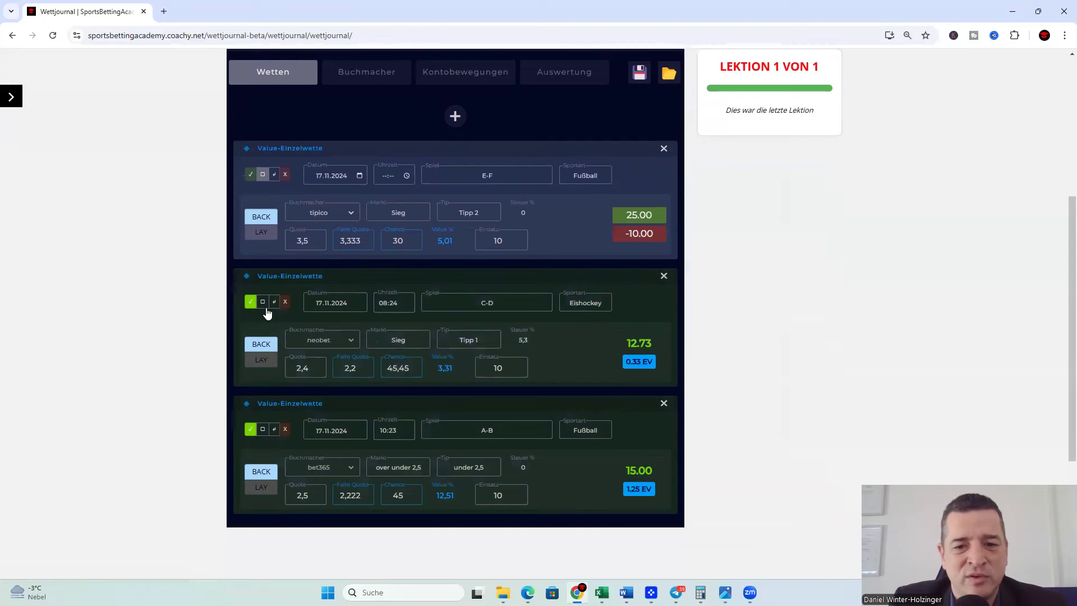
pyautogui.click(284, 175)
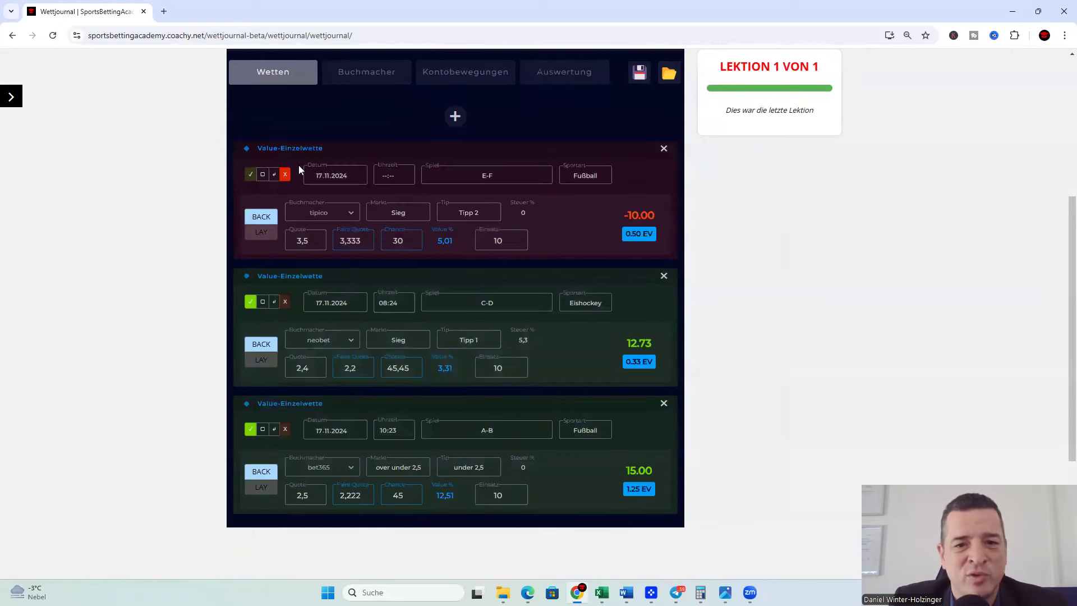
# Review the overall betting totals and the performance chart in the value bet evaluation
pyautogui.scroll(4, 553, 186)
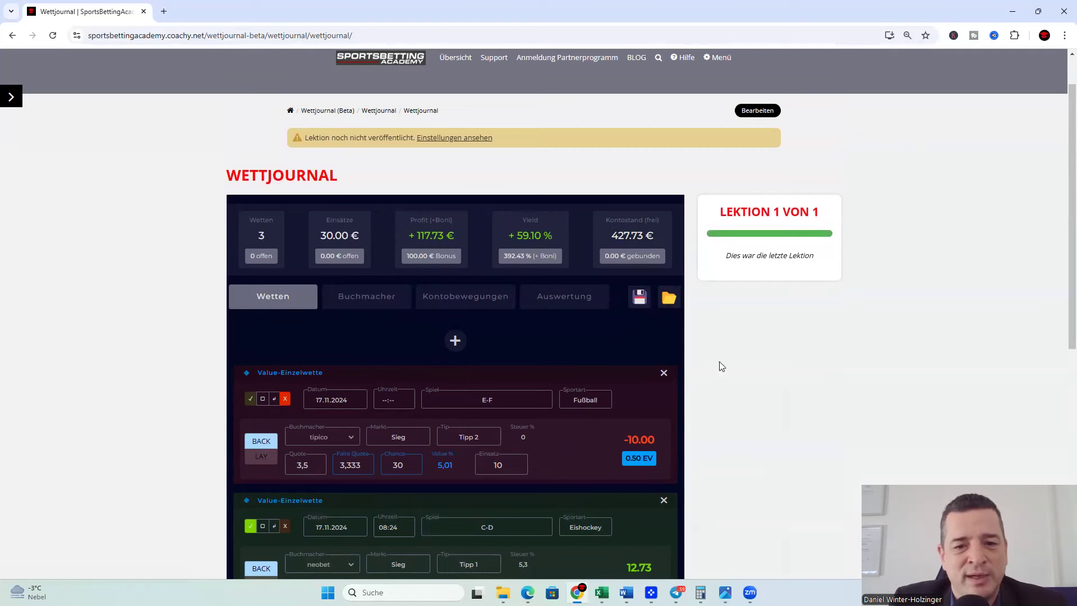
pyautogui.click(559, 301)
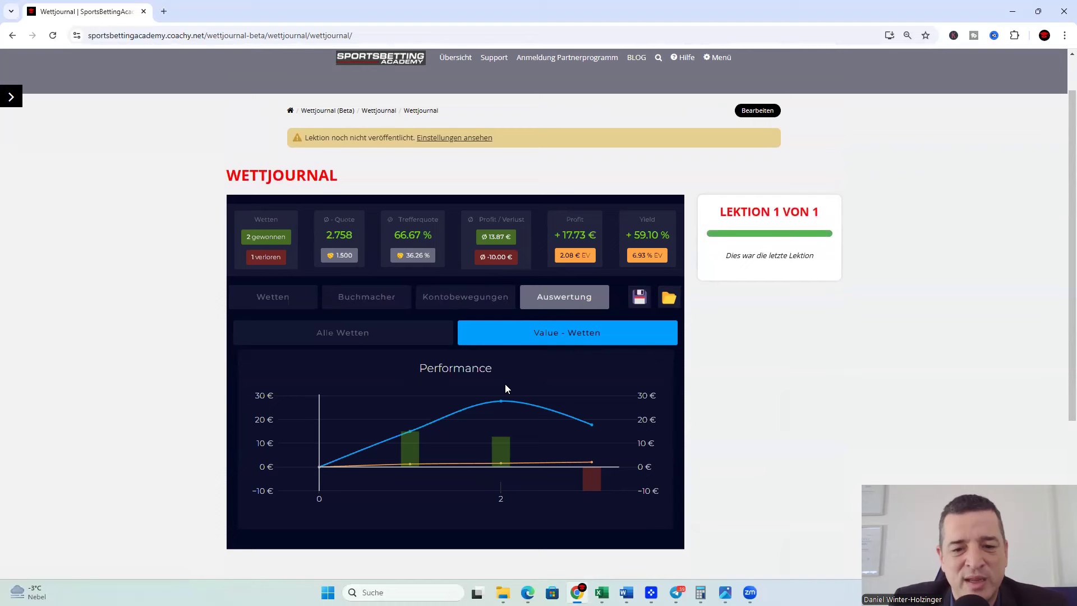
pyautogui.moveTo(595, 461)
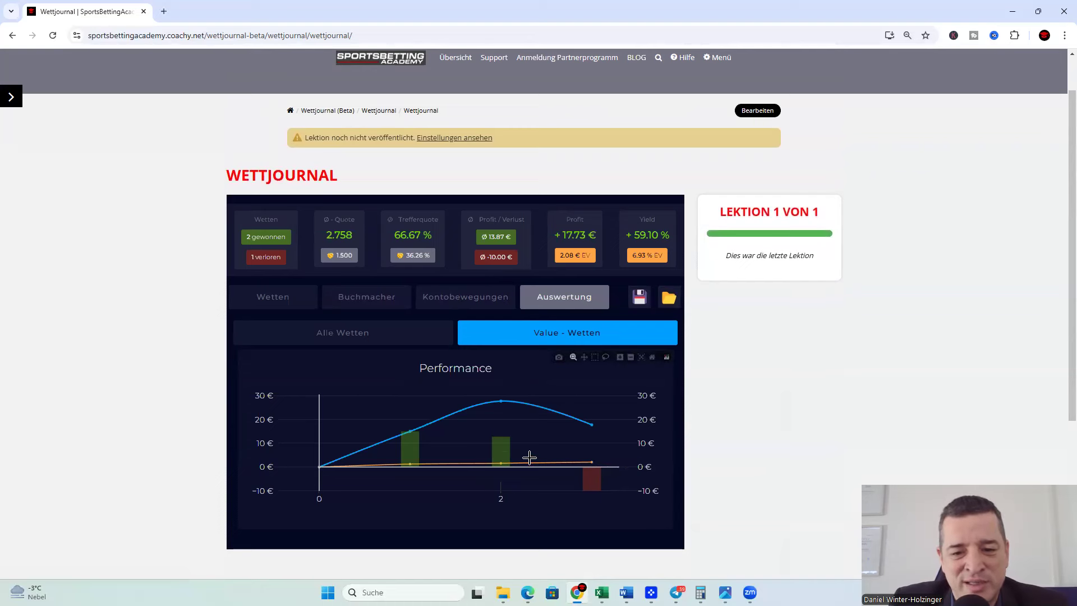